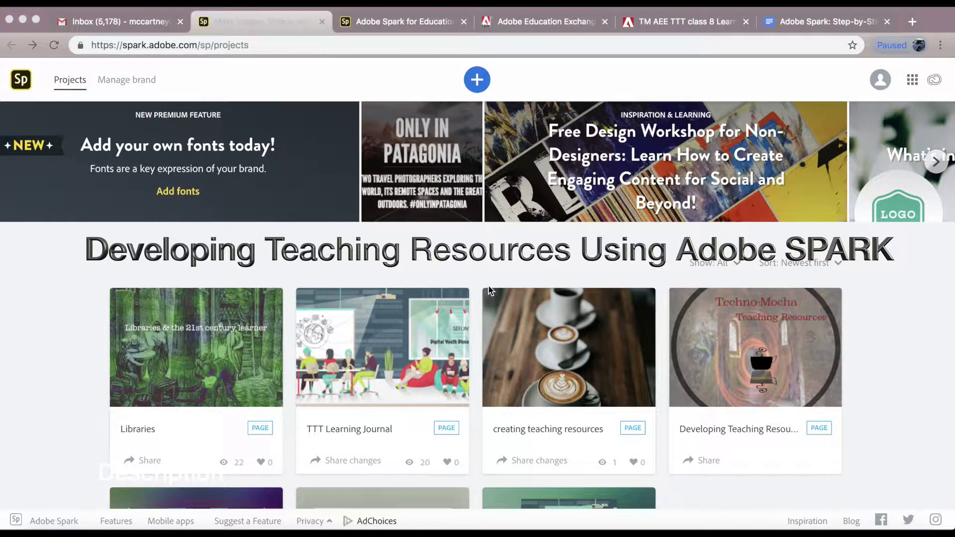
Dismiss the Create new overlay and open the 'creating teaching resources' project card.
click(477, 80)
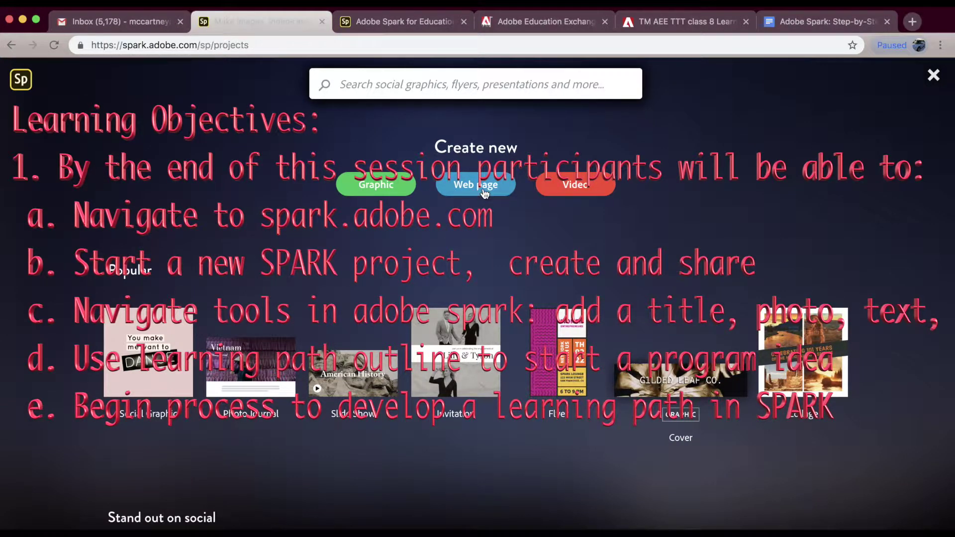
click(11, 46)
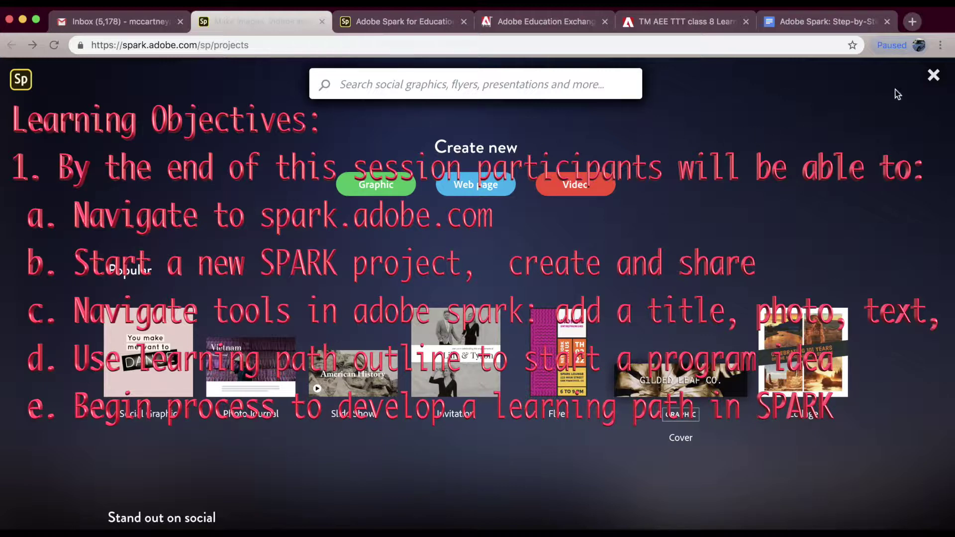
click(934, 75)
Preview the block insert options, then return to Projects and start a new project.
click(523, 338)
click(476, 244)
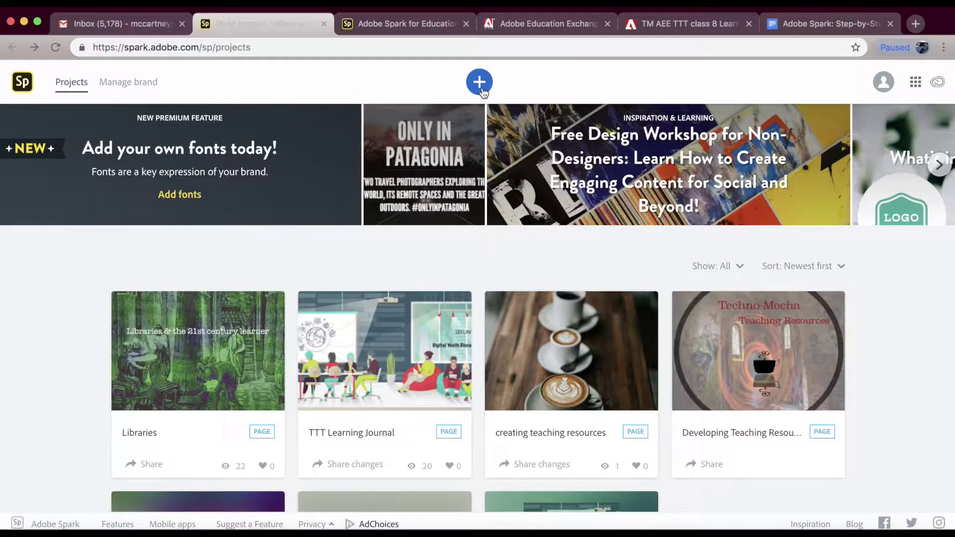
click(481, 90)
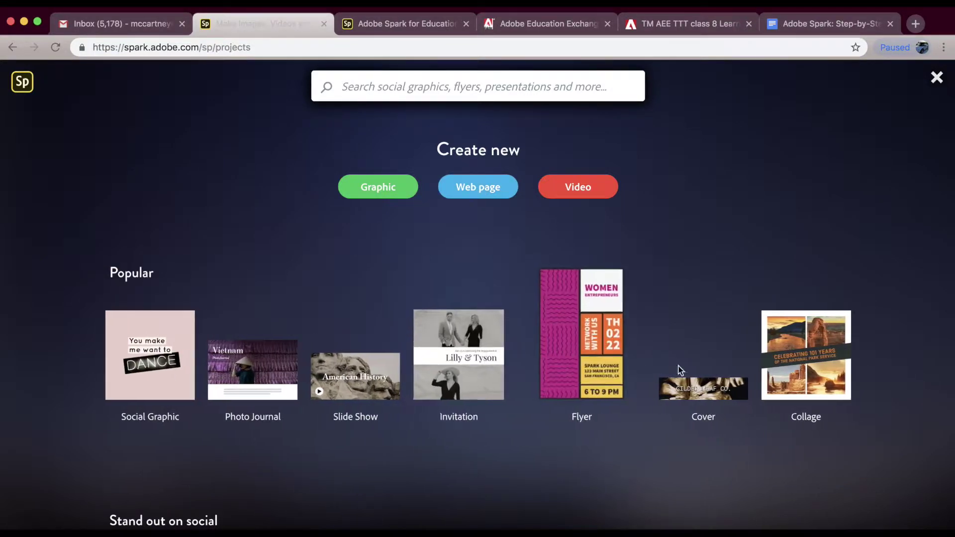
Create a new web page titled 'Using Adobe Spark to Create Teacher Resources'.
click(481, 189)
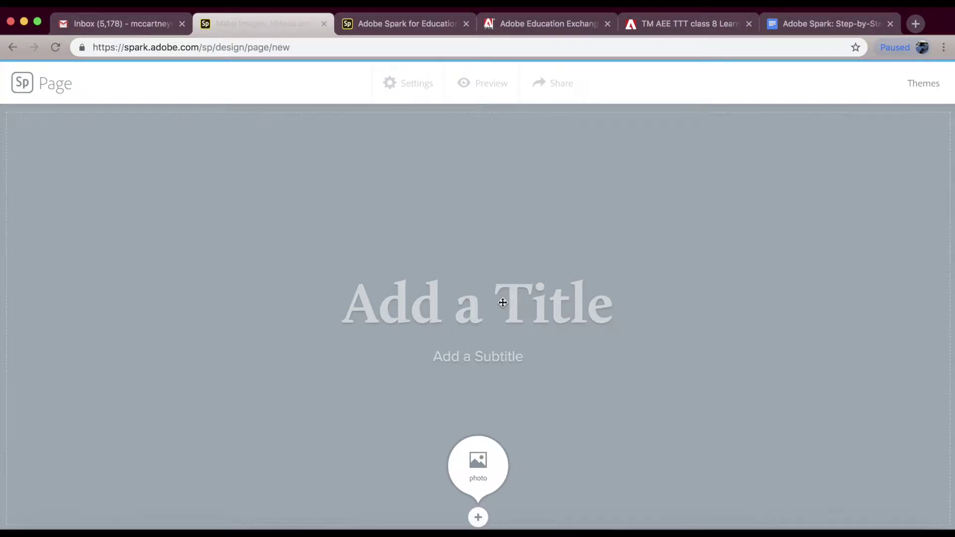
click(518, 311)
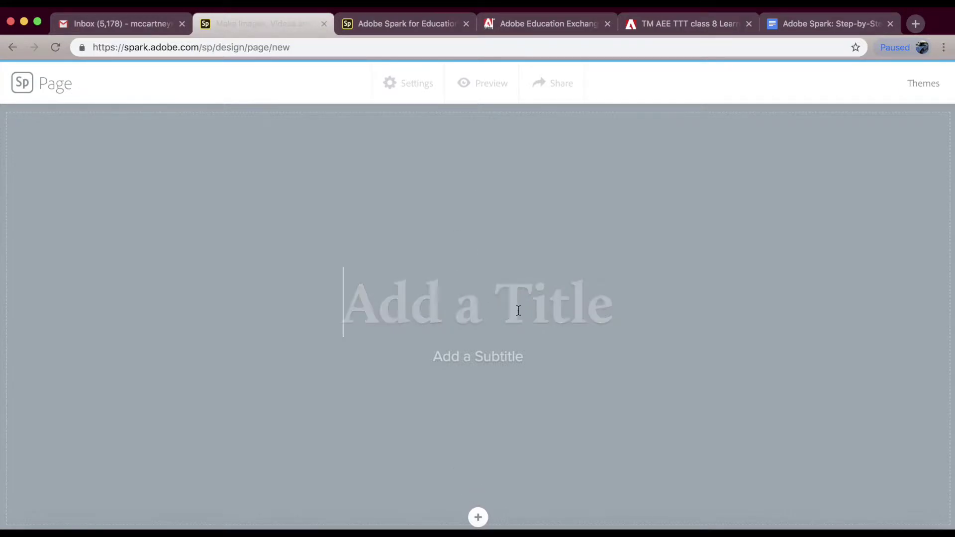
text(Usig)
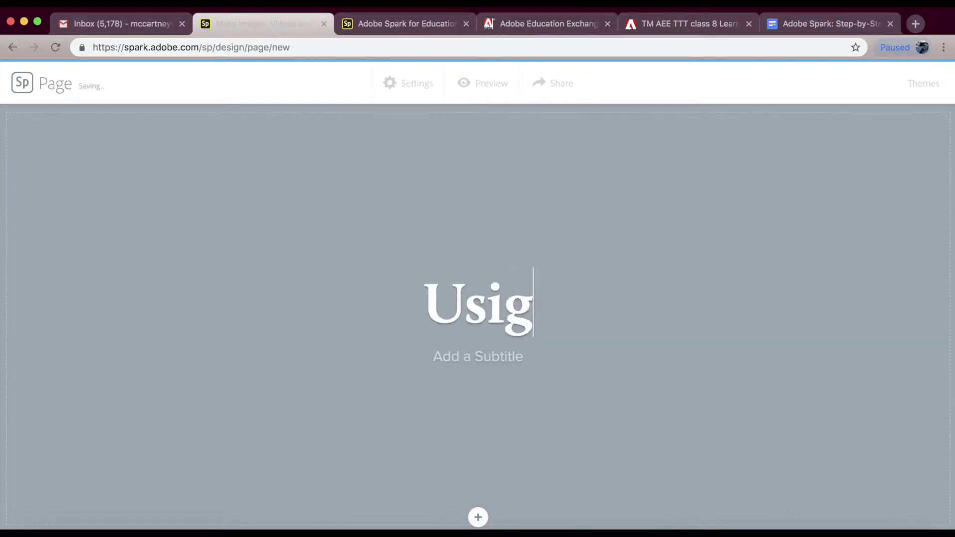
key(BackSpace)
text(n)
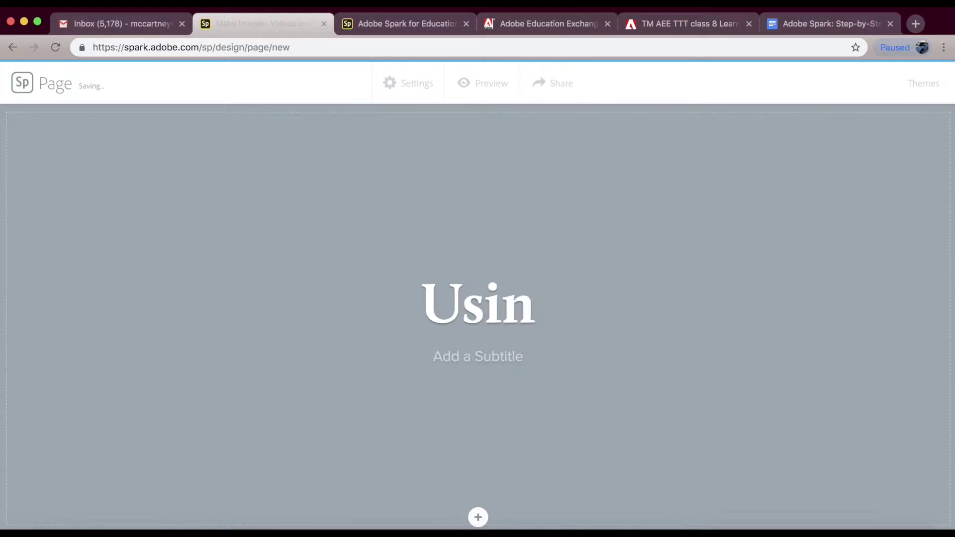
text(g Adobe)
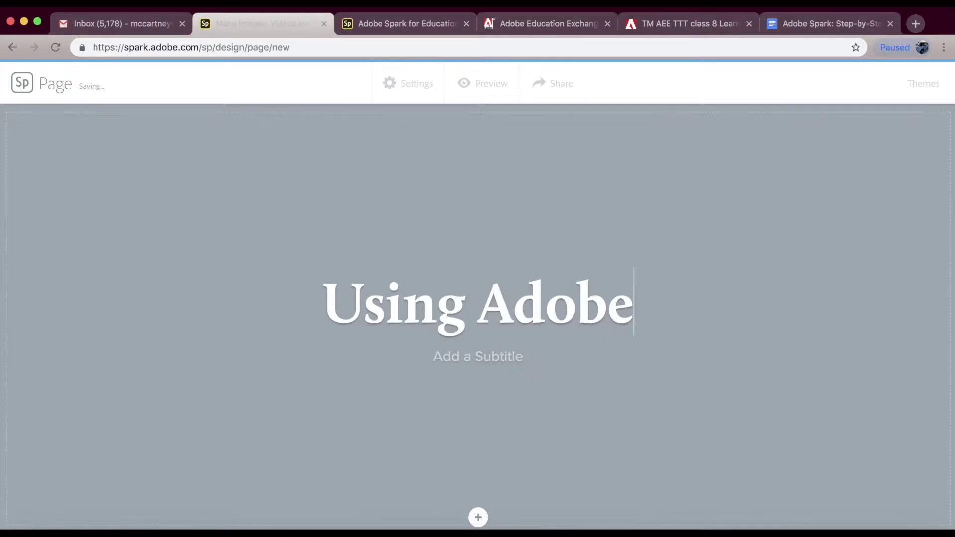
text( Spark to Creat)
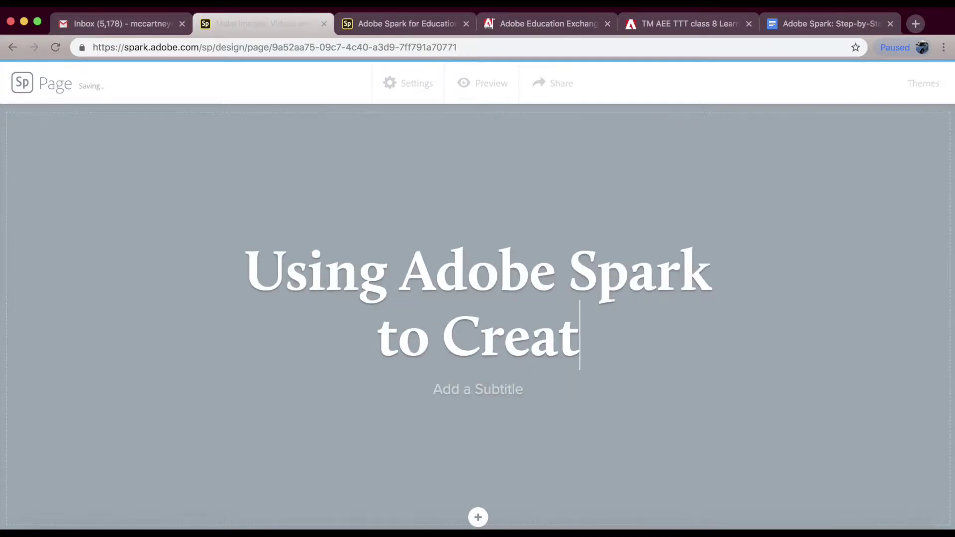
text(e Teacher R)
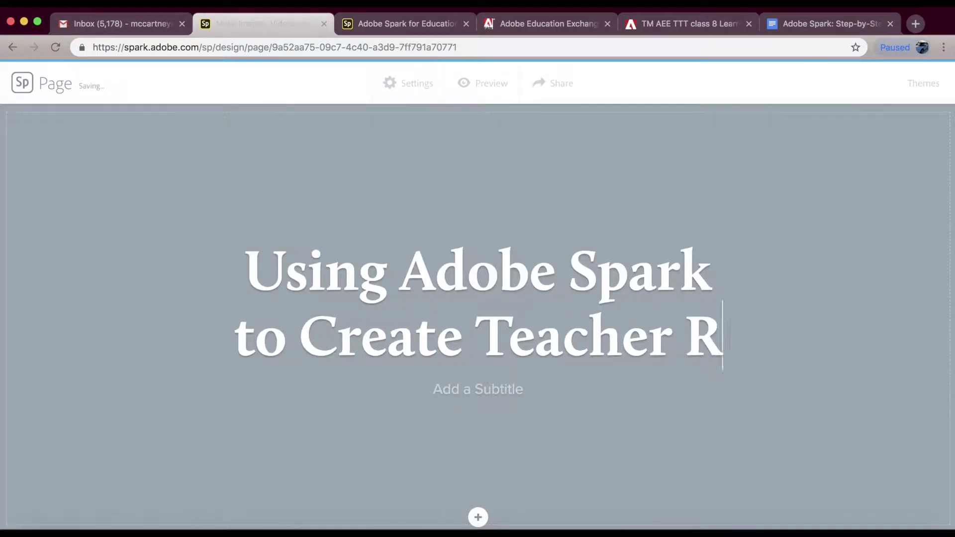
text(esources)
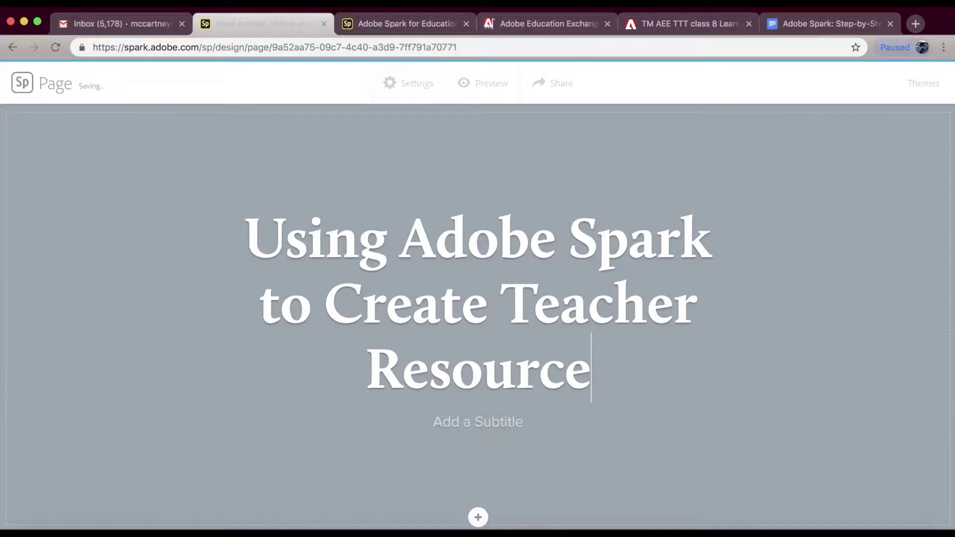
Add the subtitle 'Techno-Mocha' below the page title.
click(519, 426)
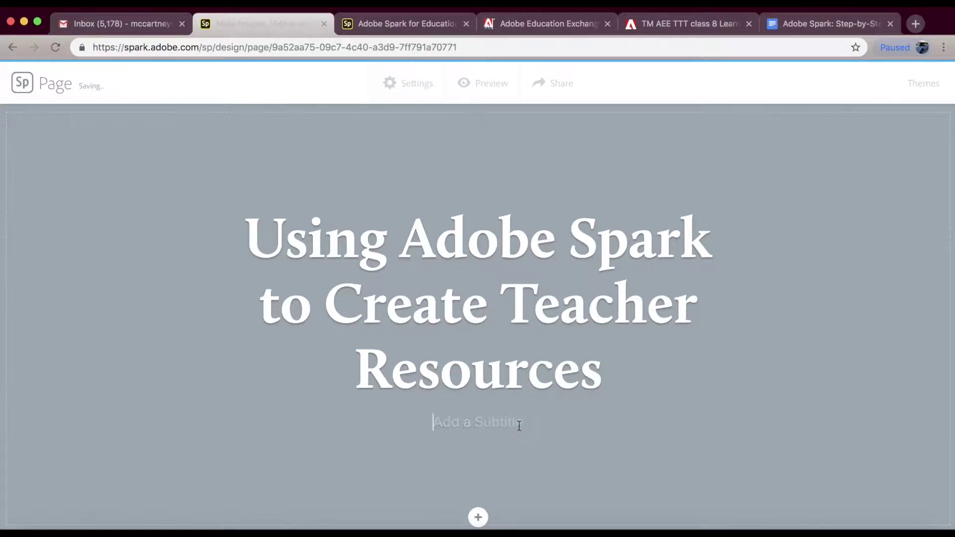
text(Te)
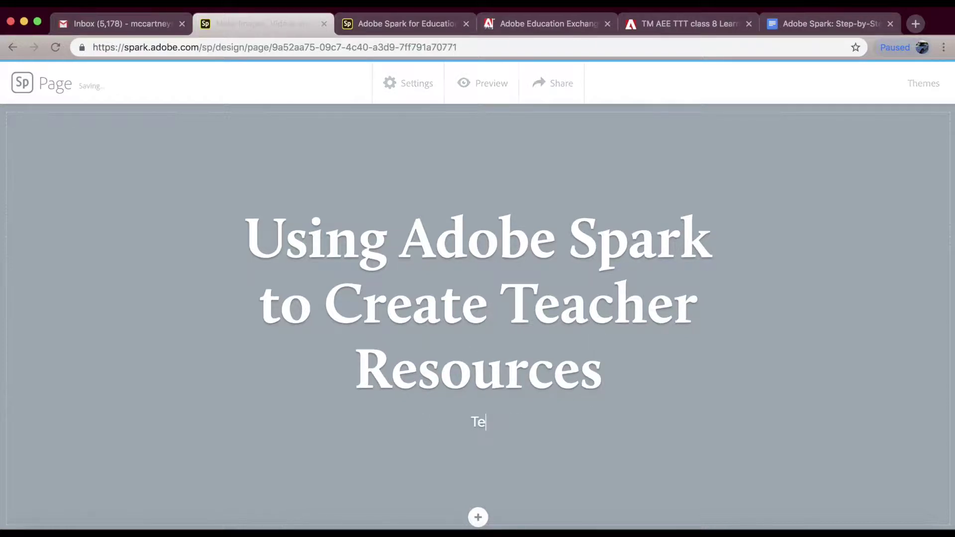
text(chno-Mocha)
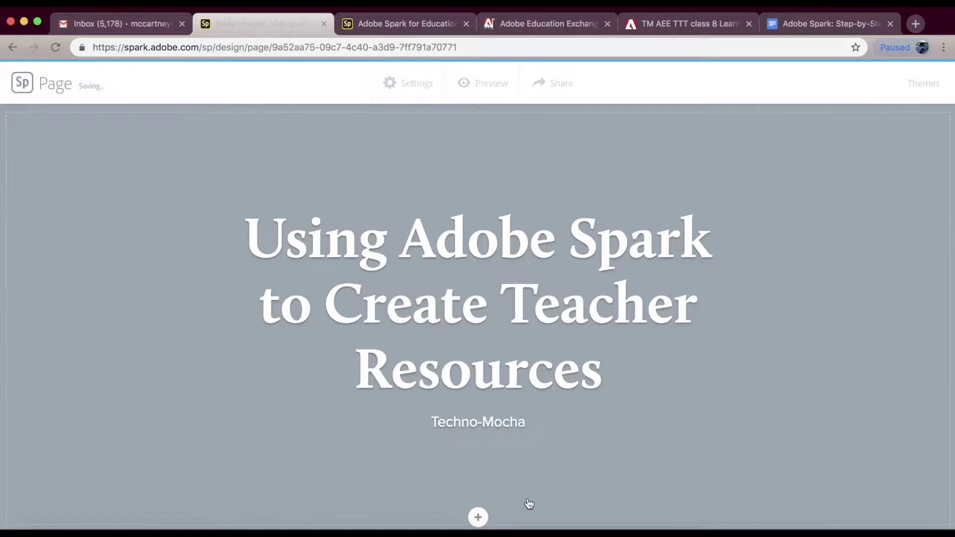
click(523, 484)
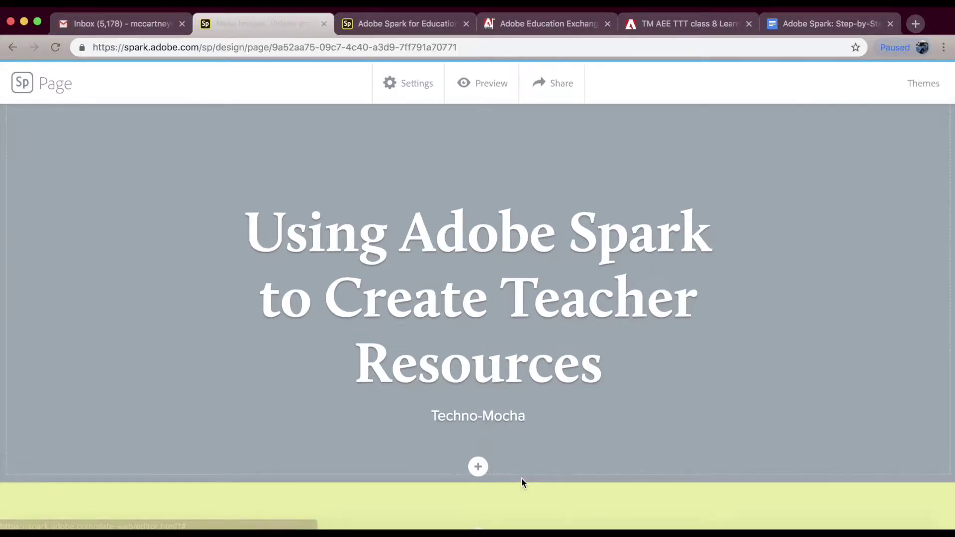
click(476, 467)
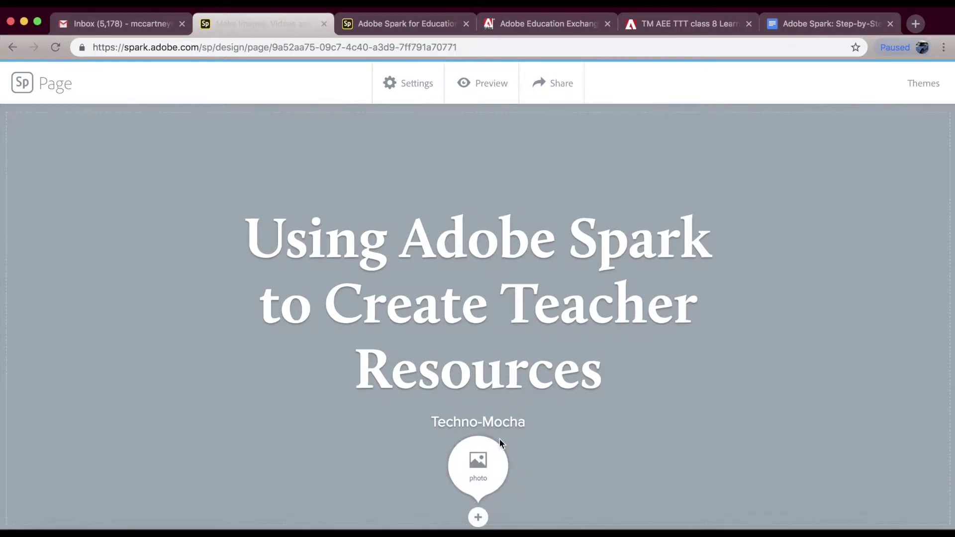
Upload 'Innovation Lab Tutorial' from Desktop > AEE Train the Trainer > Images as the title photo.
click(485, 472)
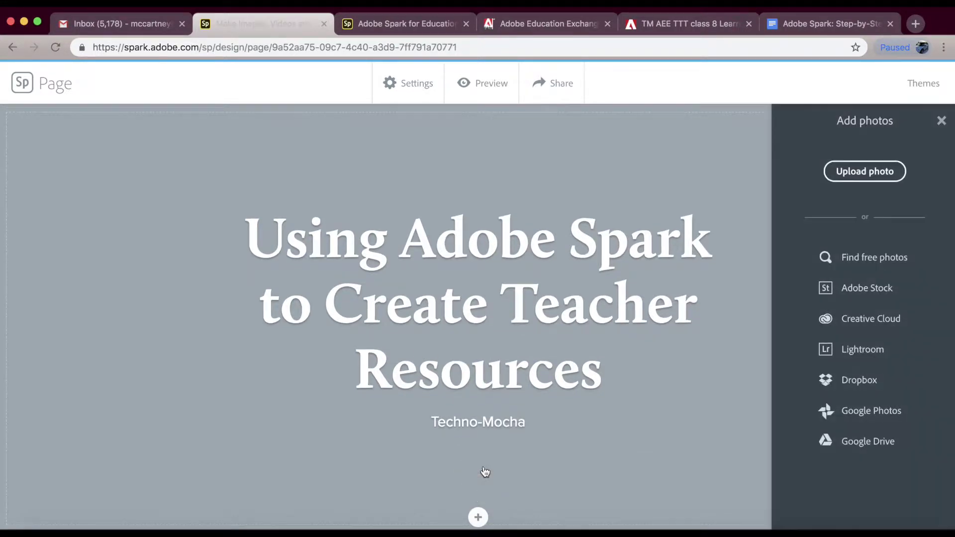
click(874, 177)
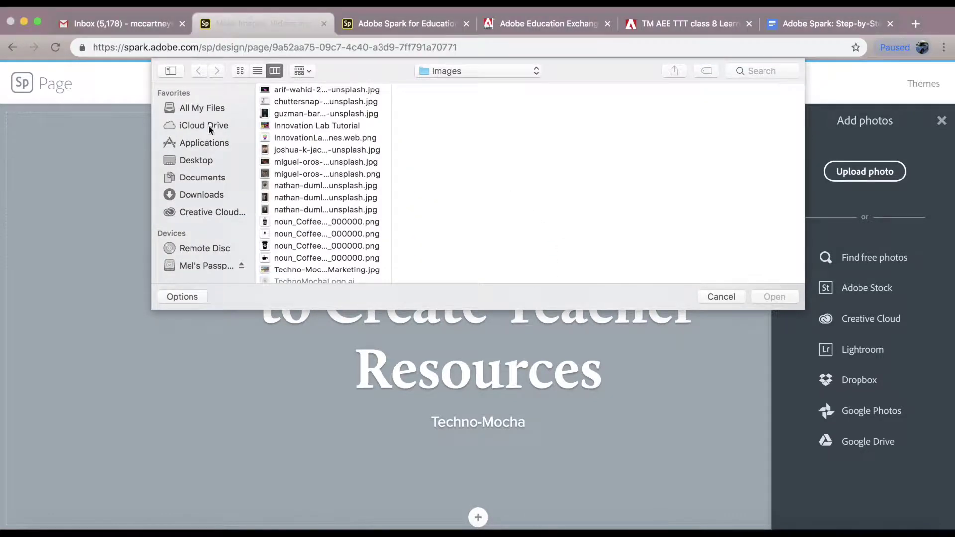
click(209, 164)
click(296, 153)
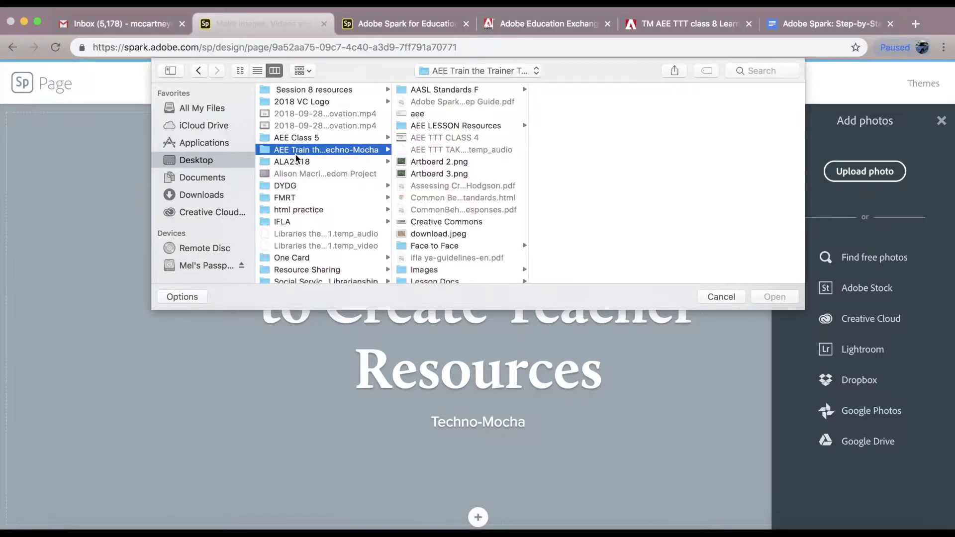
scroll(440, 205, down, 3)
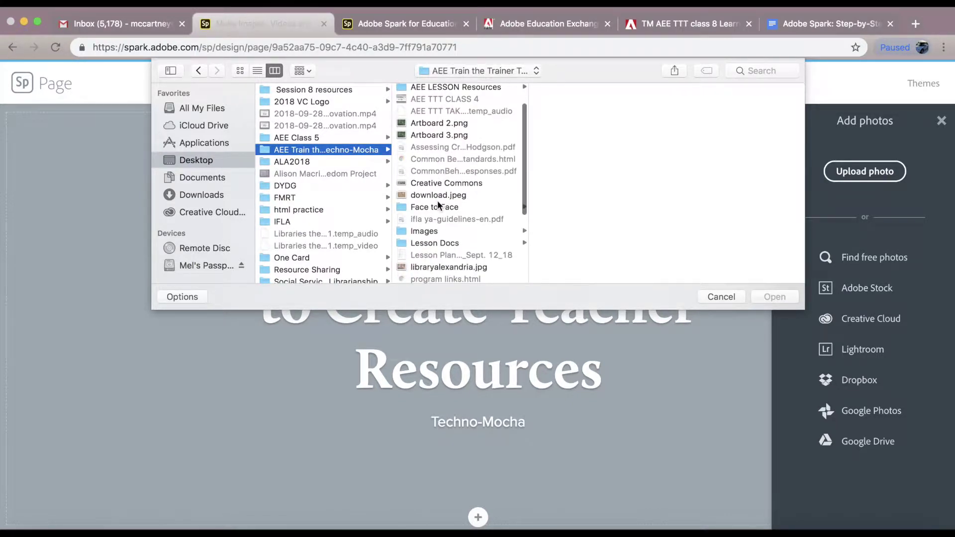
click(430, 235)
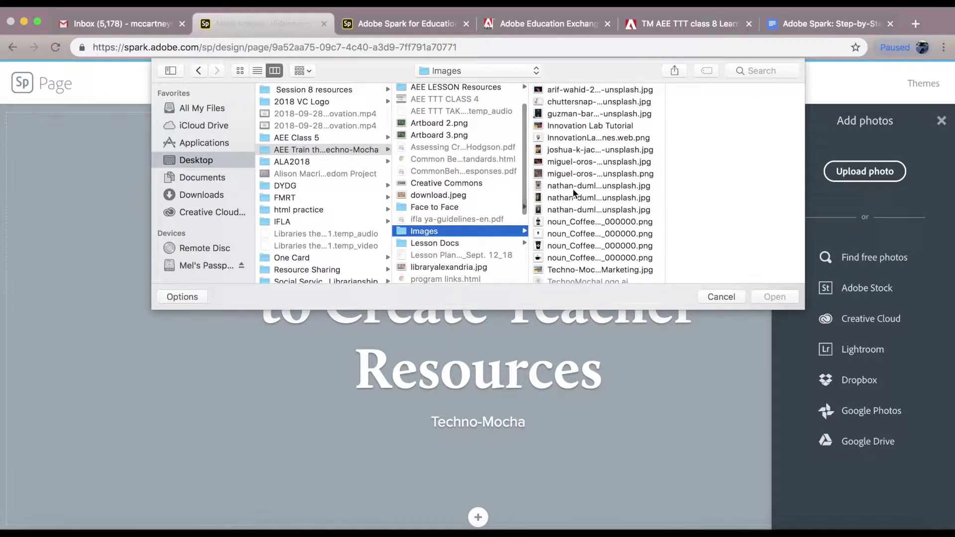
click(566, 124)
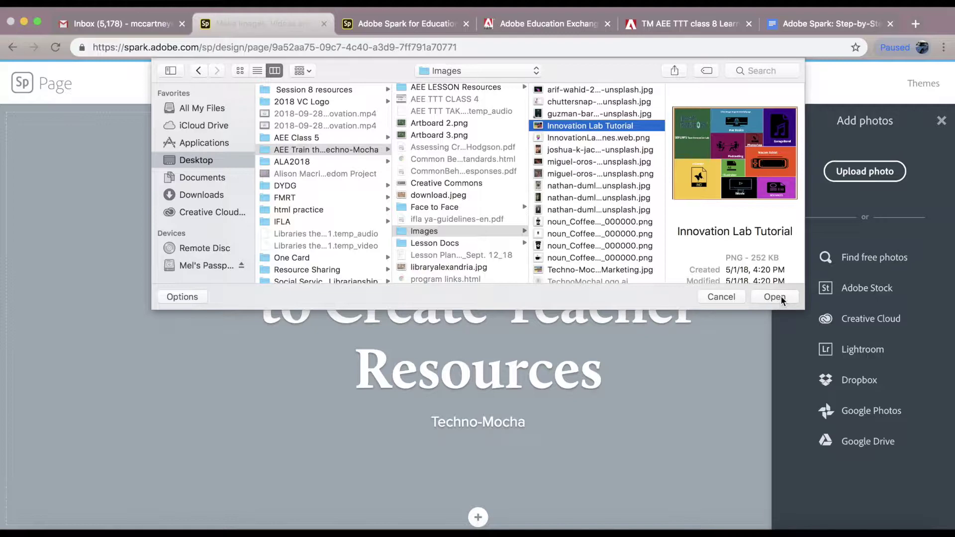
click(774, 297)
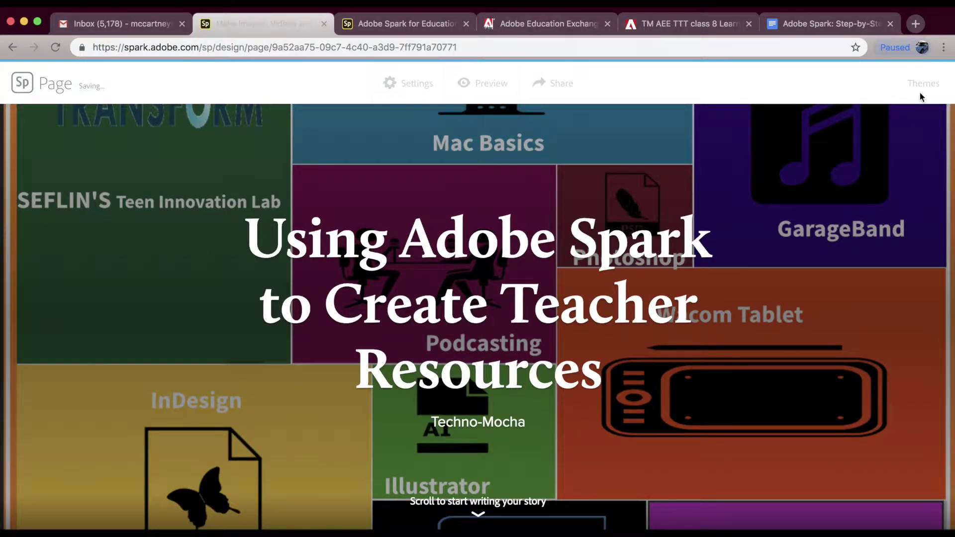
Try the Light and Medium themes, then apply the Dark theme to the page.
click(933, 94)
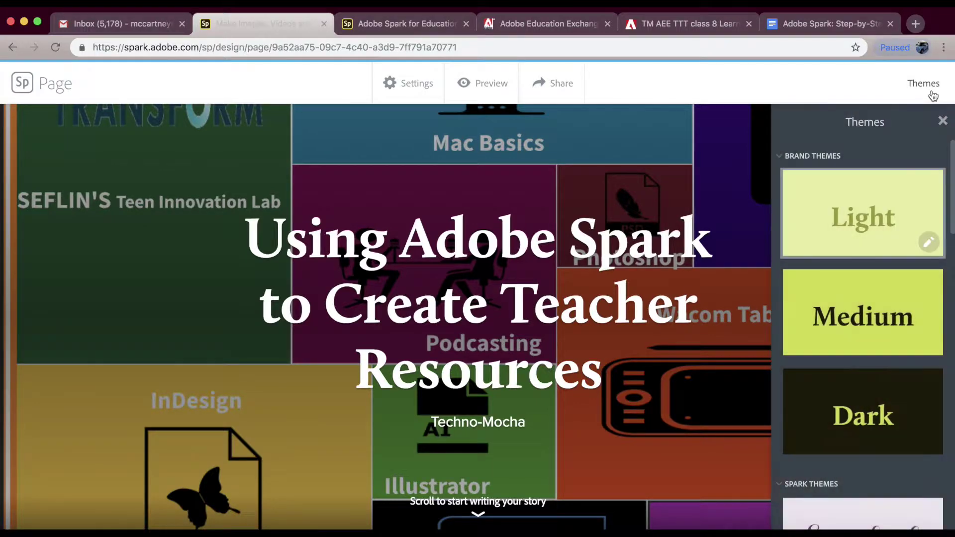
click(859, 214)
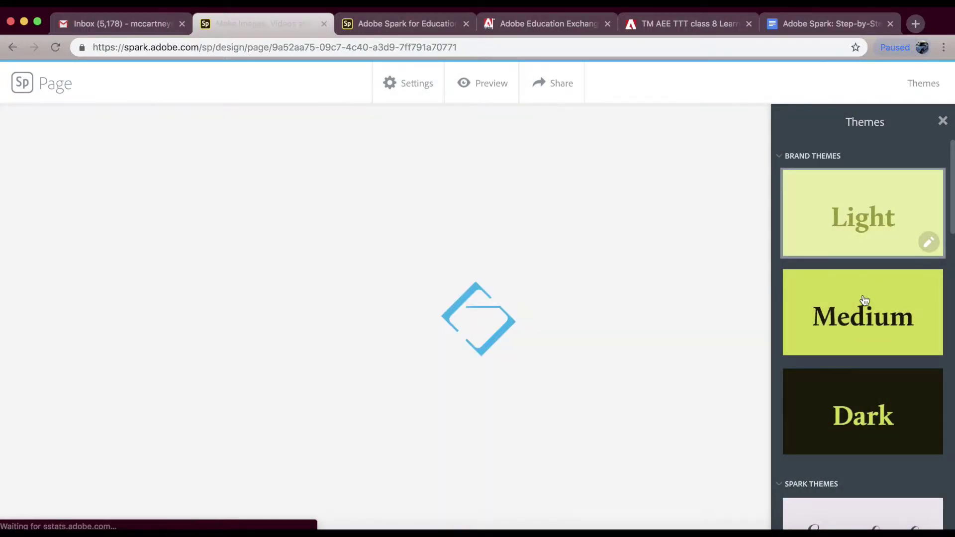
scroll(861, 307, down, 1)
click(861, 307)
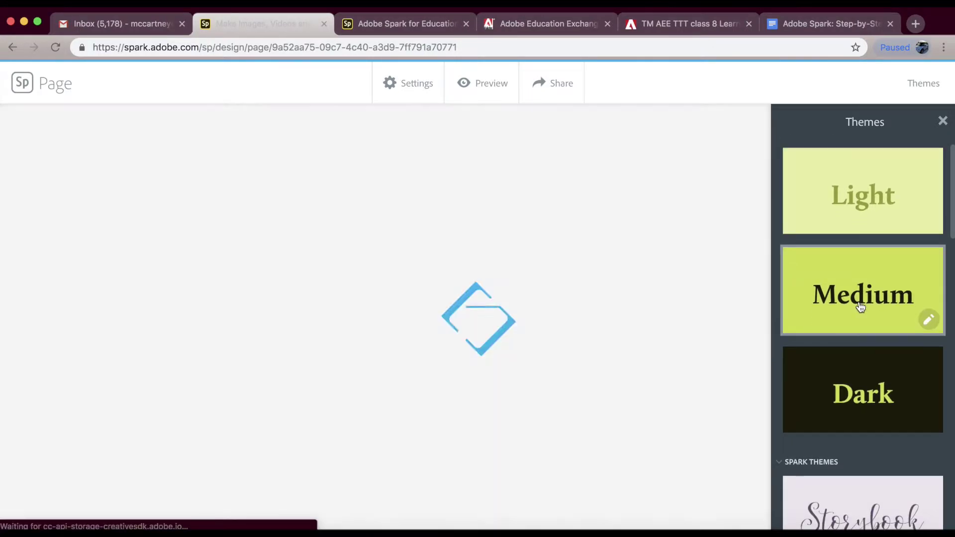
scroll(861, 307, down, 1)
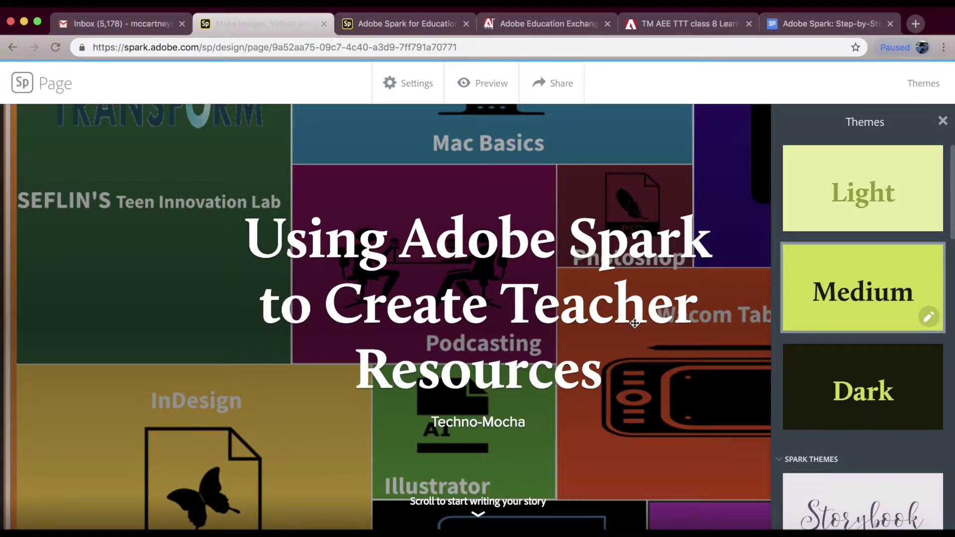
scroll(635, 323, down, 3)
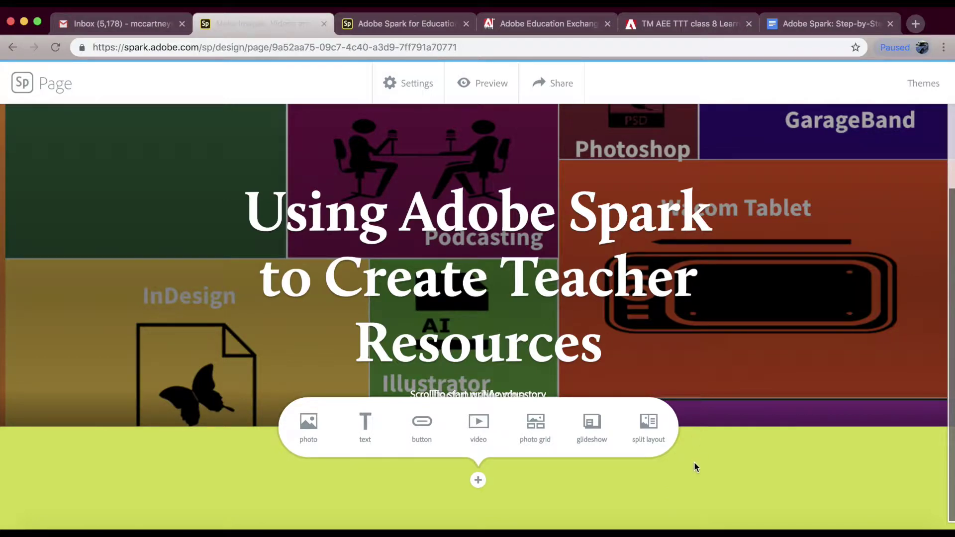
scroll(640, 277, up, 3)
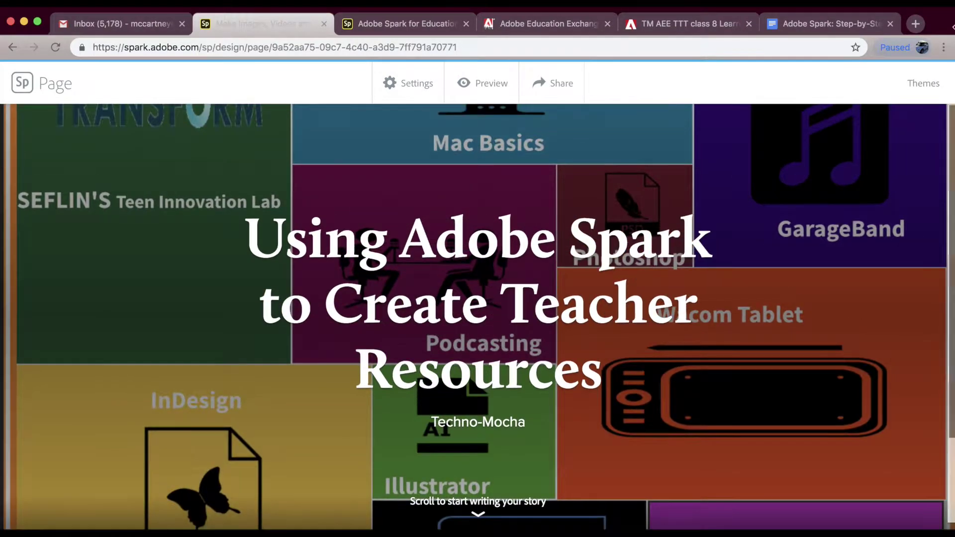
click(920, 86)
click(869, 192)
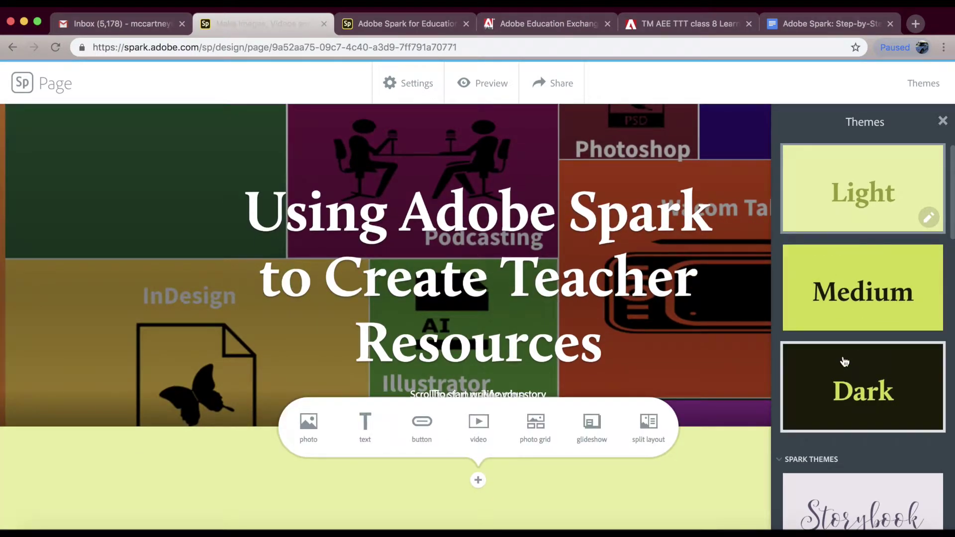
click(844, 373)
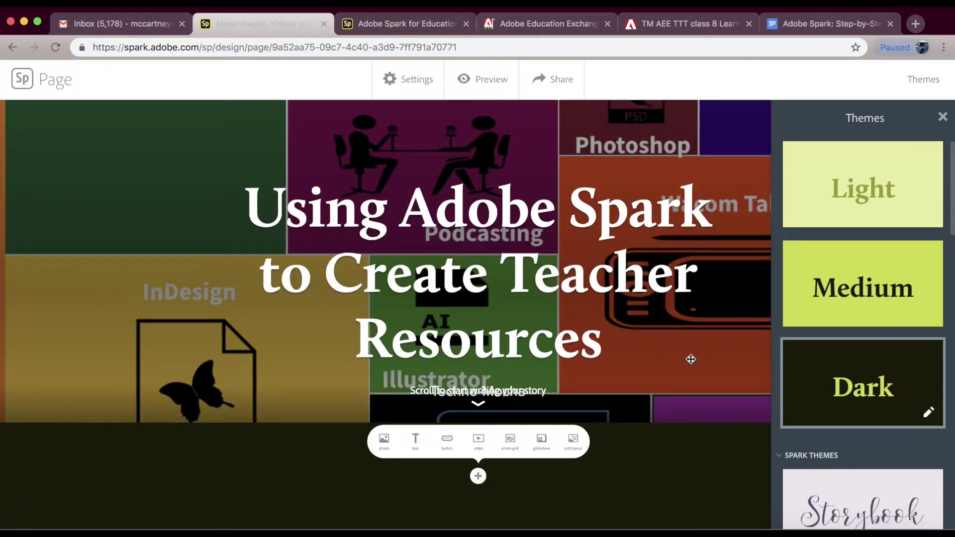
Close the Themes panel and open the 'creating teaching resources' project for editing.
click(691, 359)
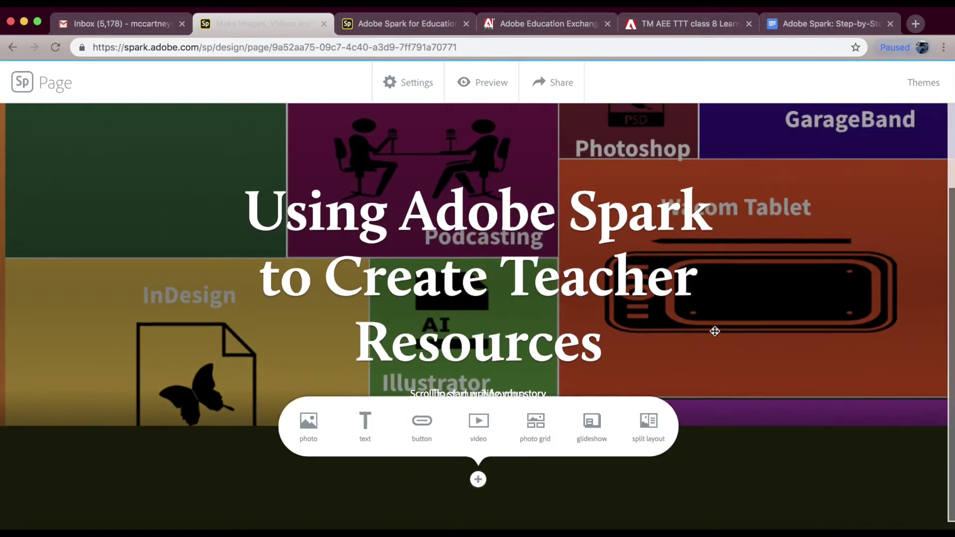
click(923, 82)
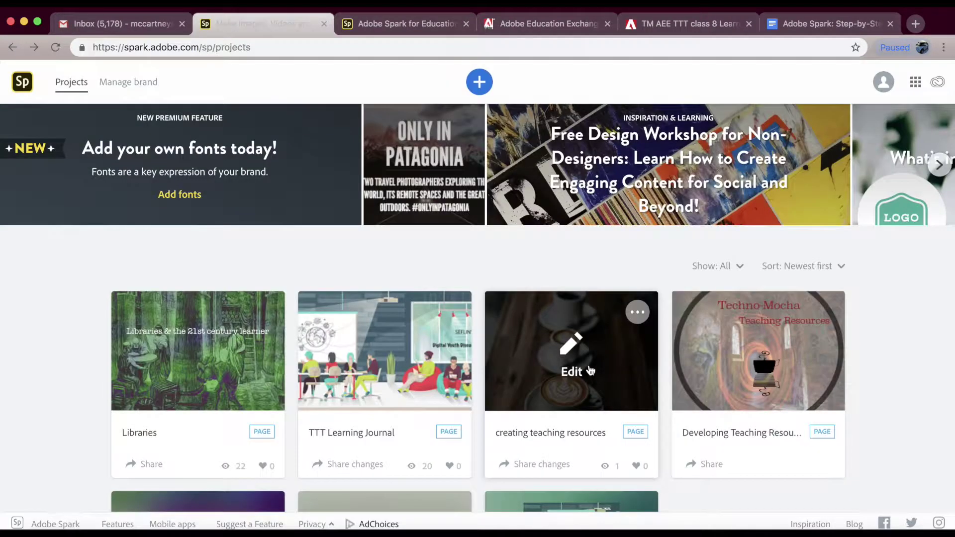
click(590, 370)
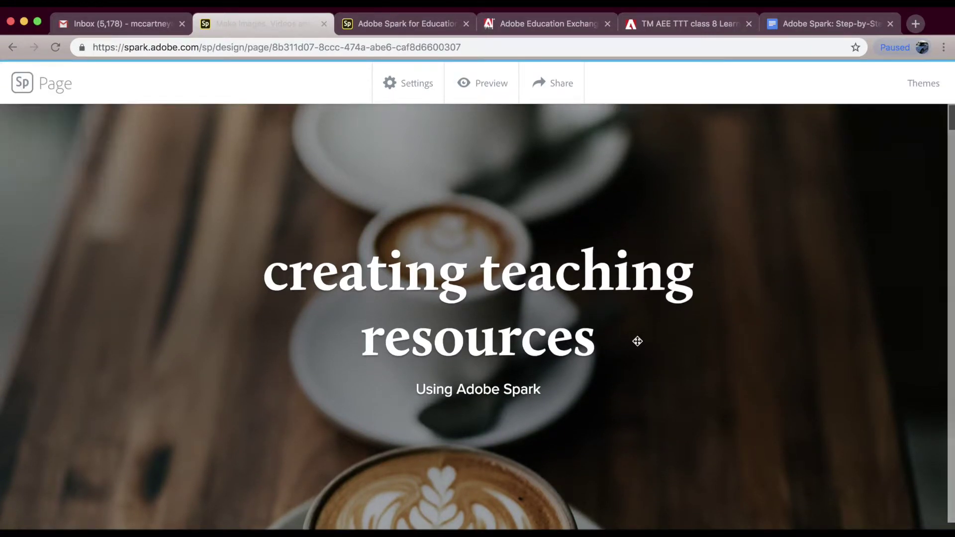
scroll(639, 346, down, 3)
scroll(639, 346, down, 7)
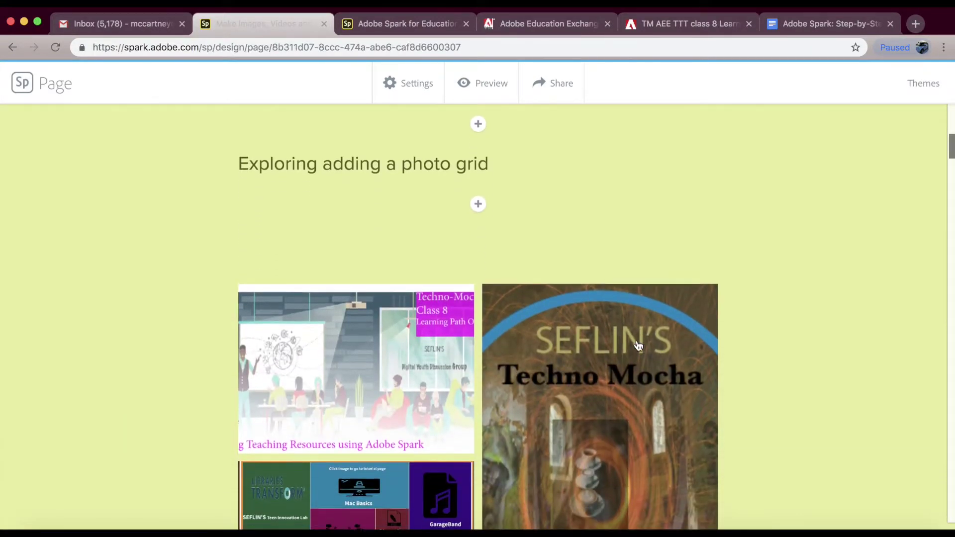
scroll(640, 346, down, 2)
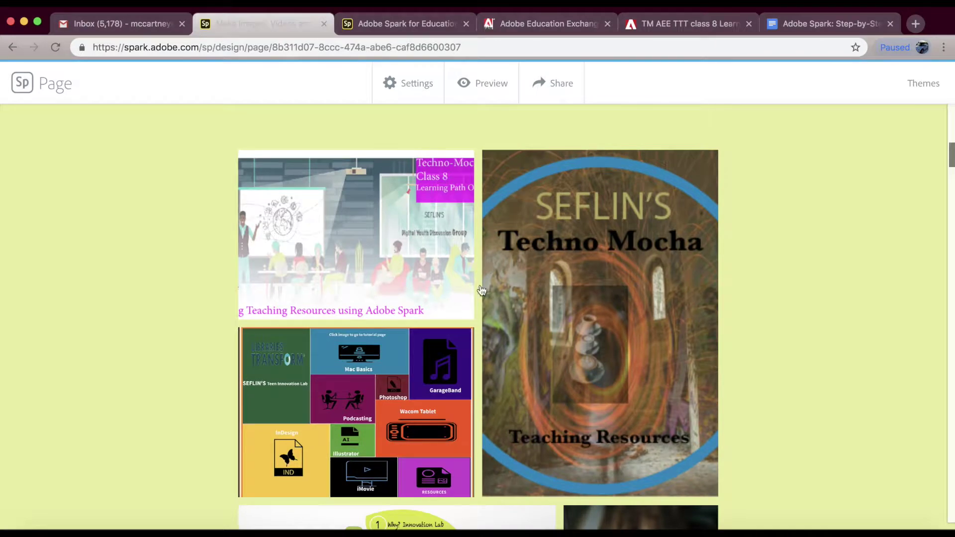
scroll(456, 337, down, 2)
scroll(456, 337, down, 7)
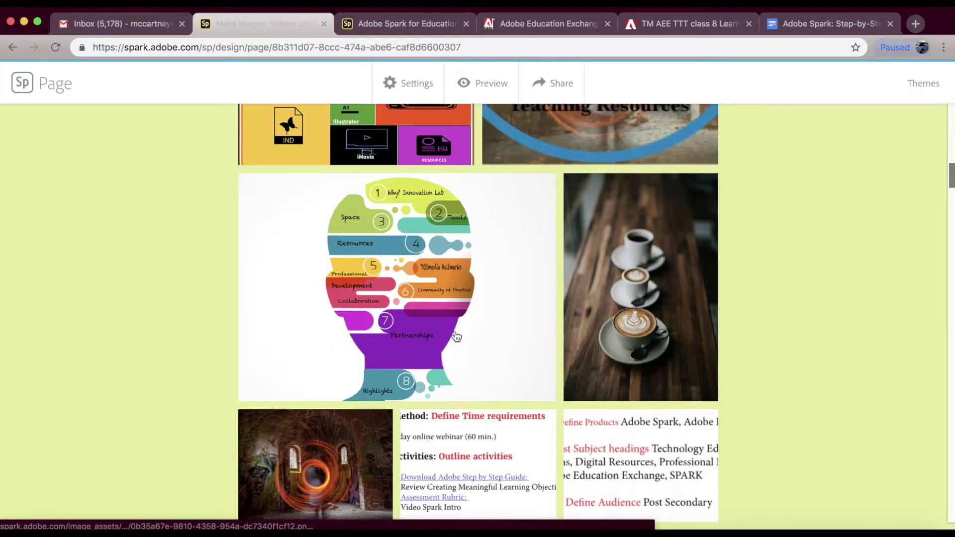
scroll(457, 336, down, 3)
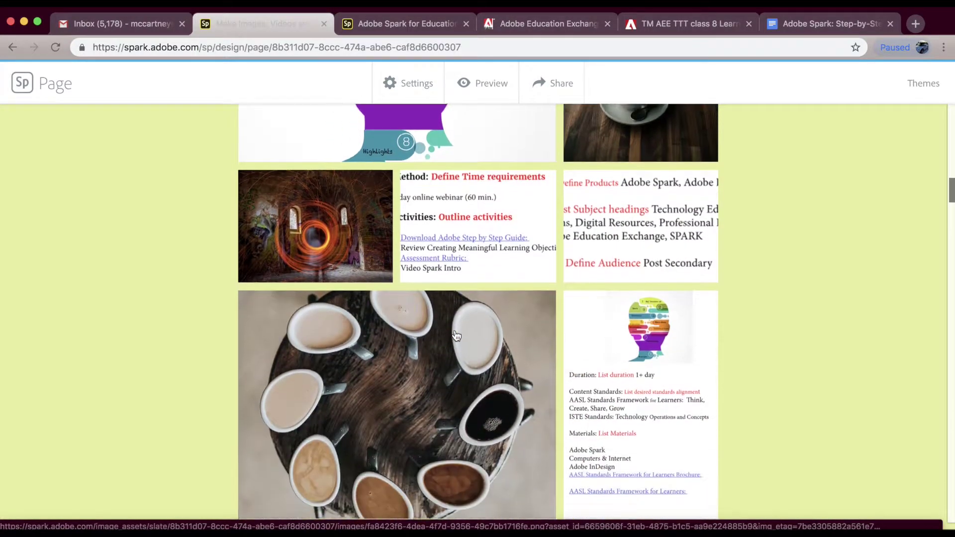
scroll(457, 337, down, 4)
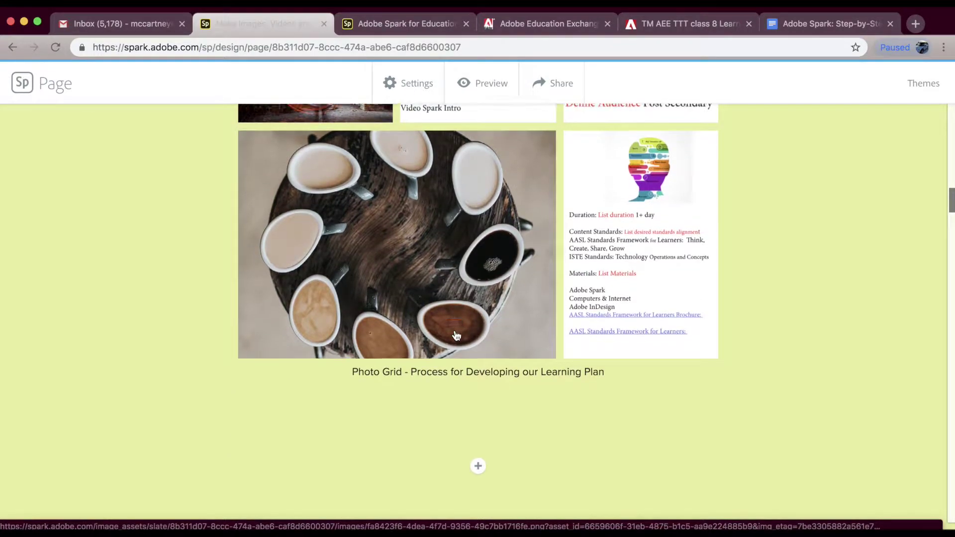
scroll(456, 337, down, 18)
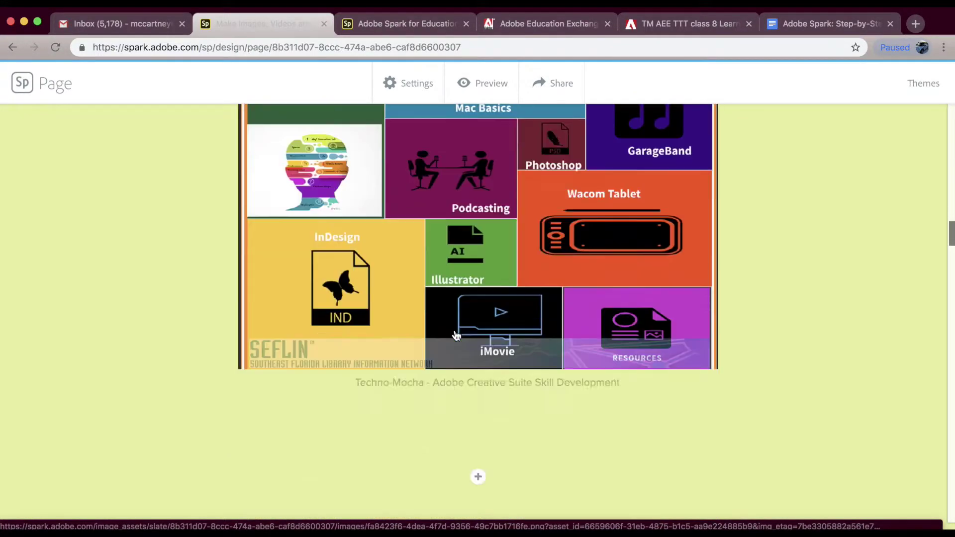
scroll(456, 337, down, 7)
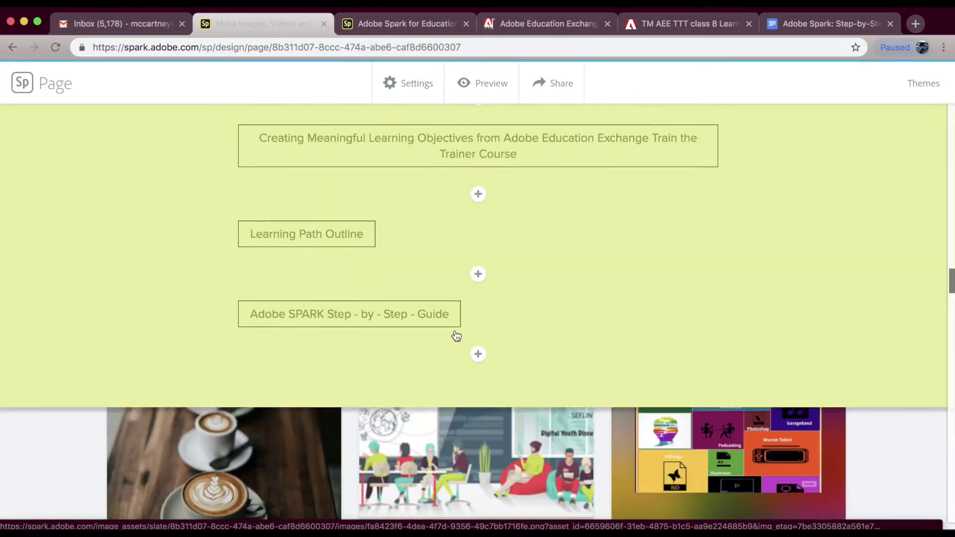
scroll(456, 337, down, 3)
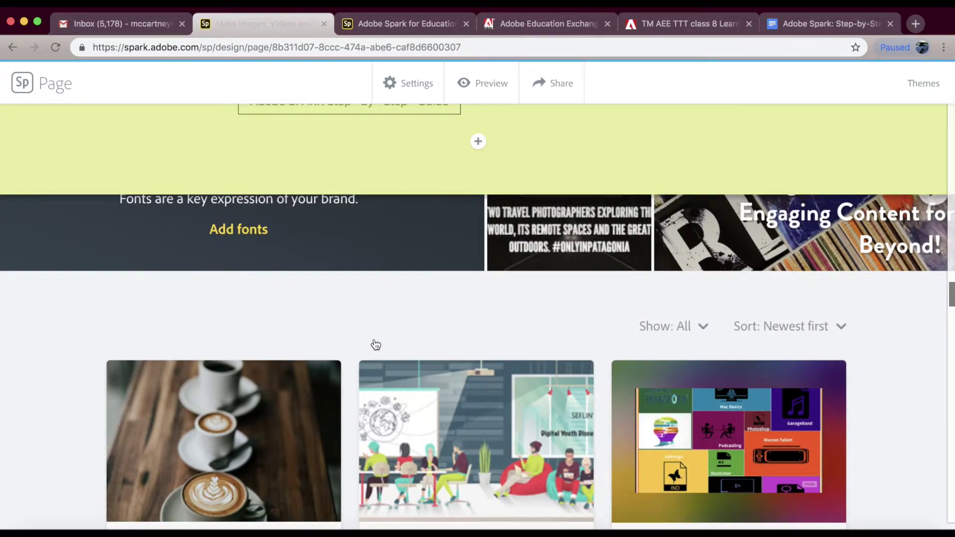
scroll(378, 345, down, 3)
scroll(376, 345, down, 3)
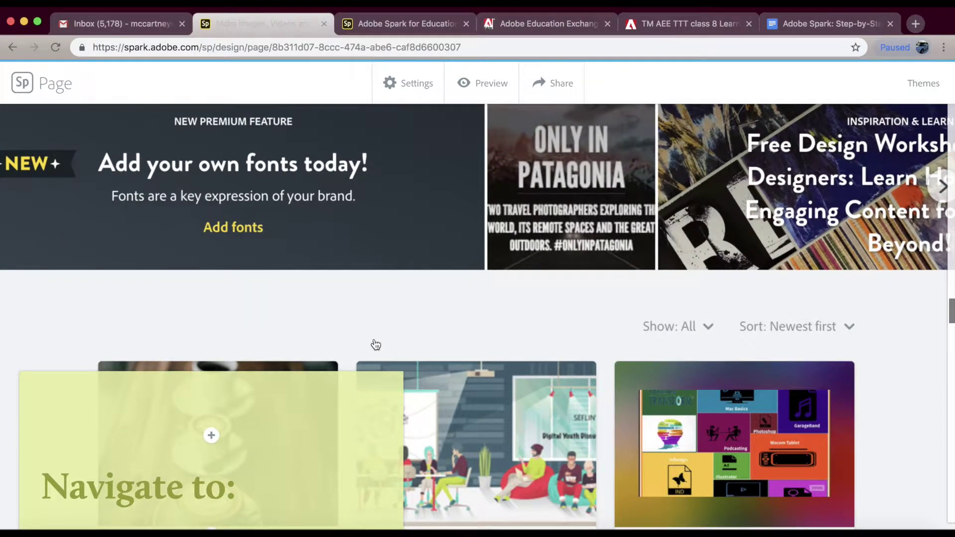
Scroll down the page to the resource link buttons and bring up the Share options.
scroll(375, 345, down, 3)
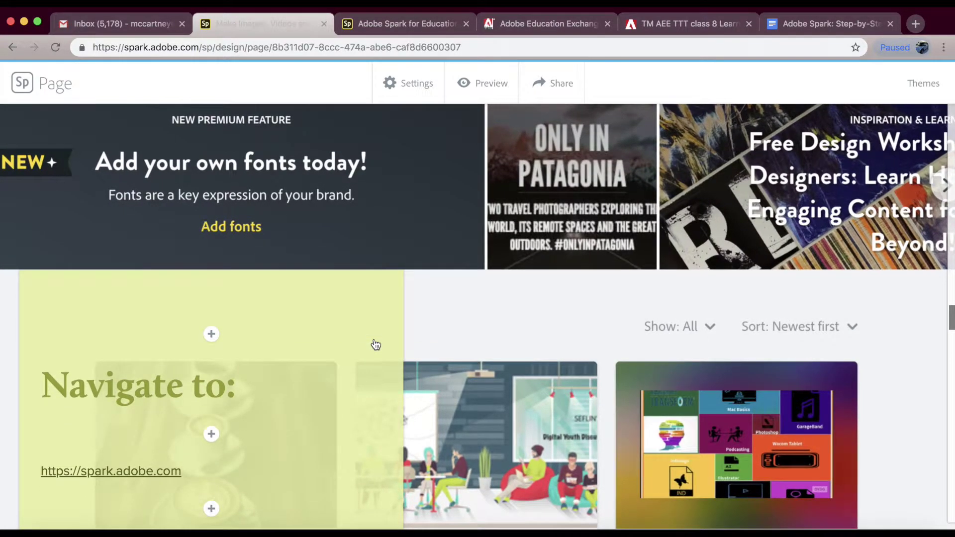
scroll(375, 344, down, 2)
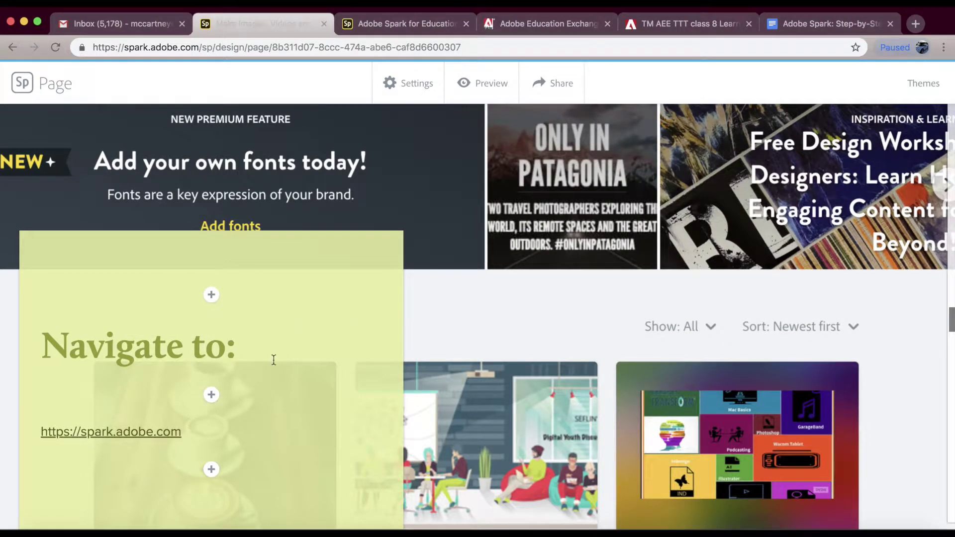
scroll(315, 359, down, 3)
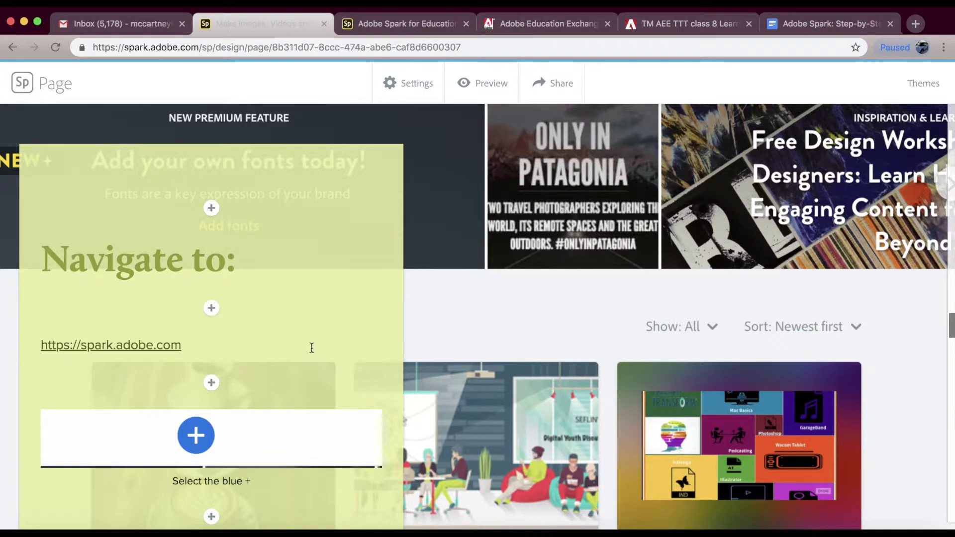
scroll(312, 348, down, 5)
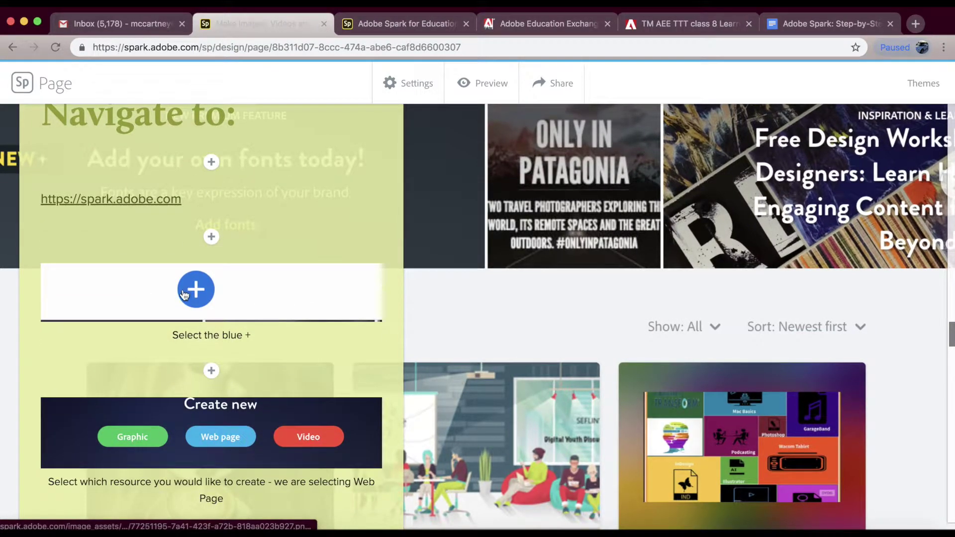
scroll(309, 363, down, 1)
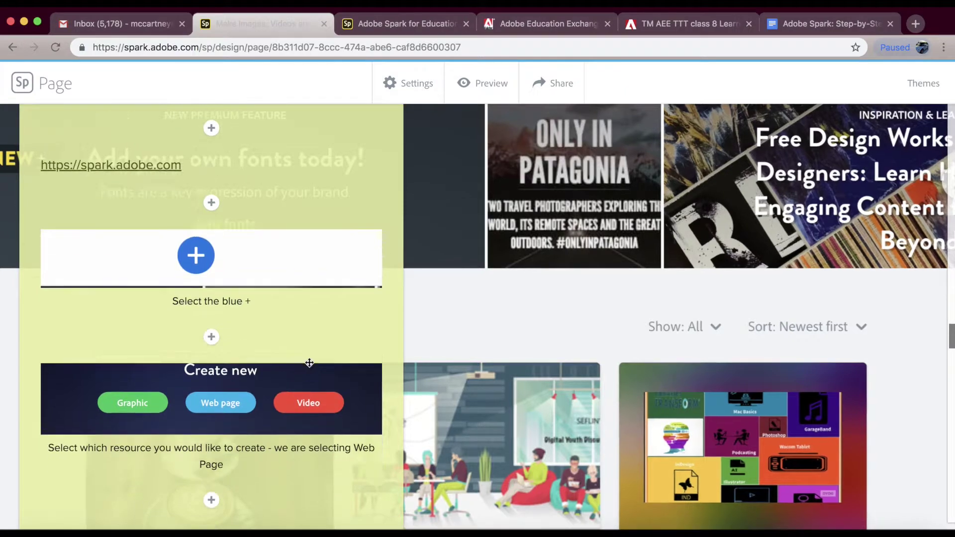
scroll(309, 363, down, 4)
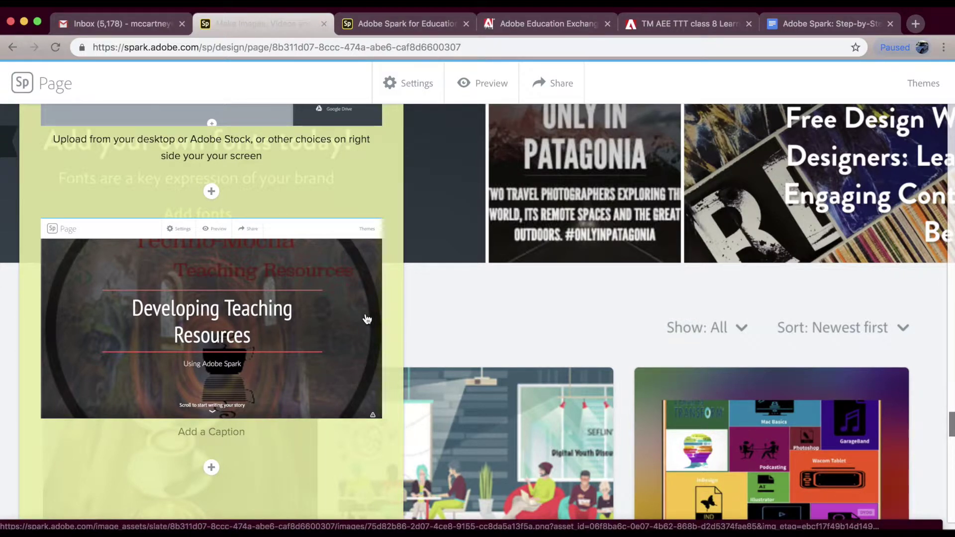
scroll(367, 319, down, 5)
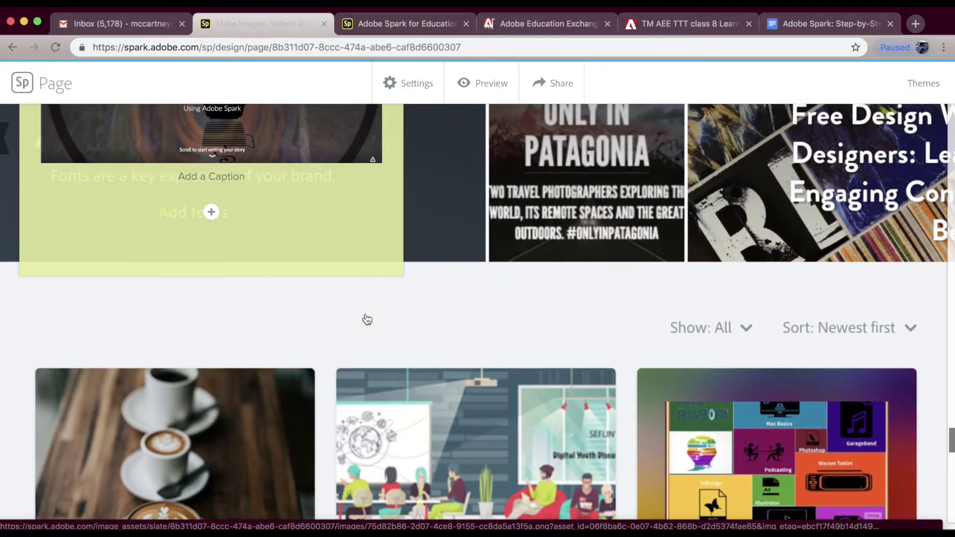
scroll(367, 320, down, 7)
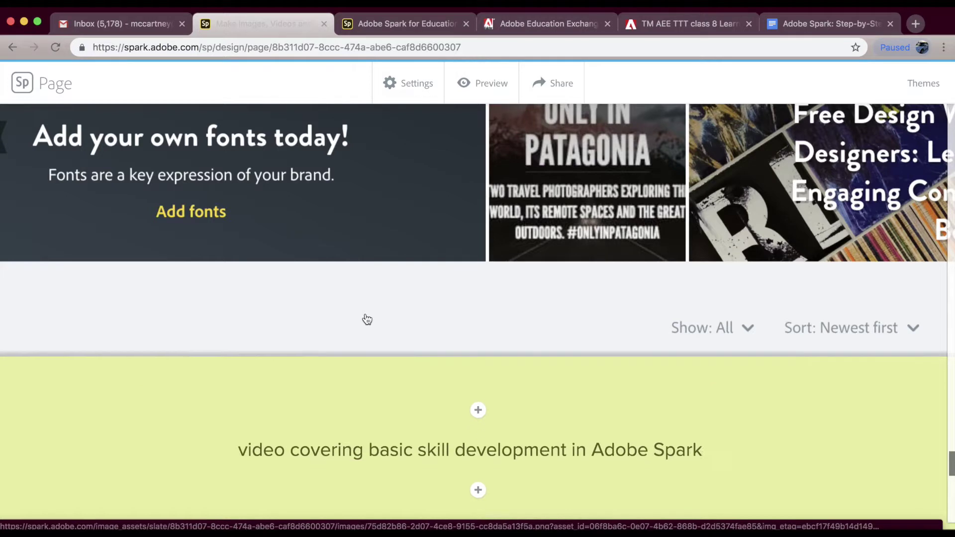
scroll(367, 319, down, 6)
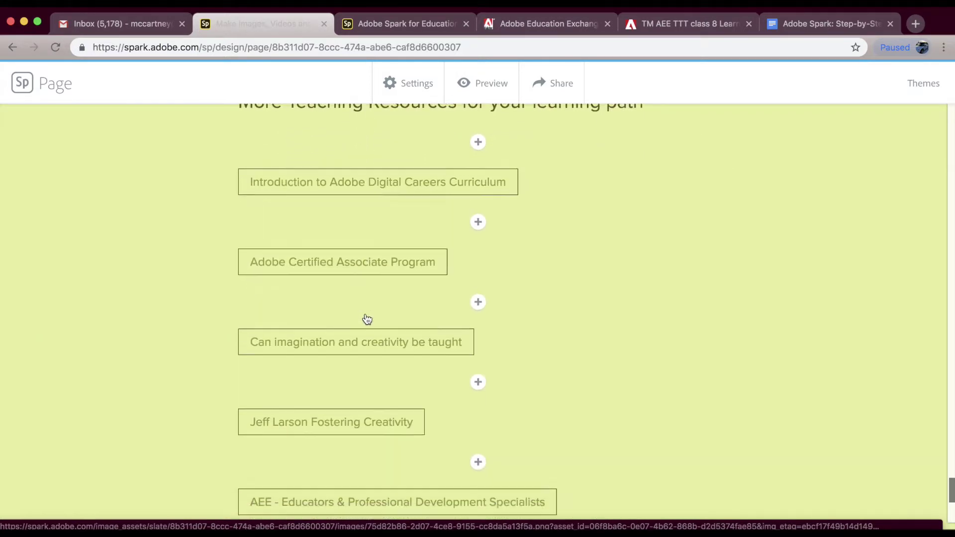
scroll(367, 319, down, 1)
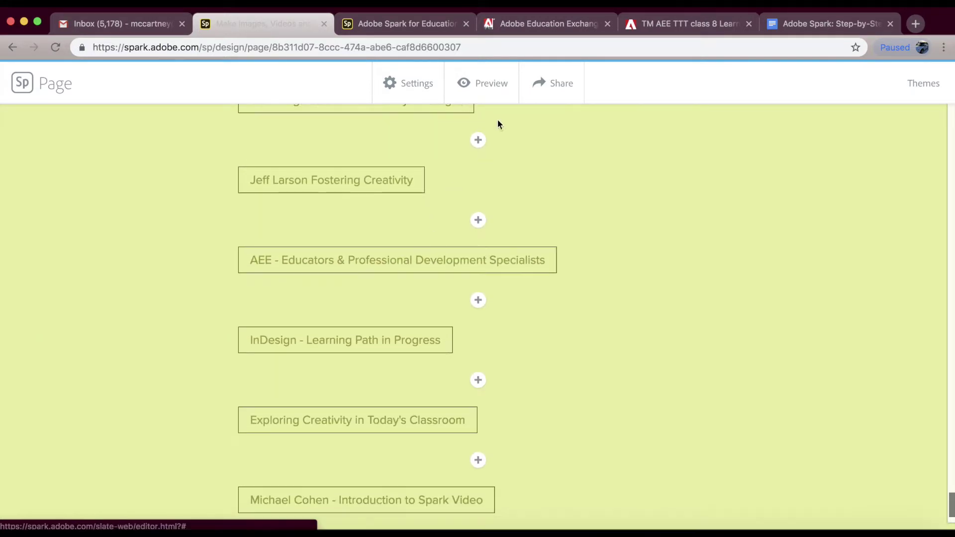
click(558, 86)
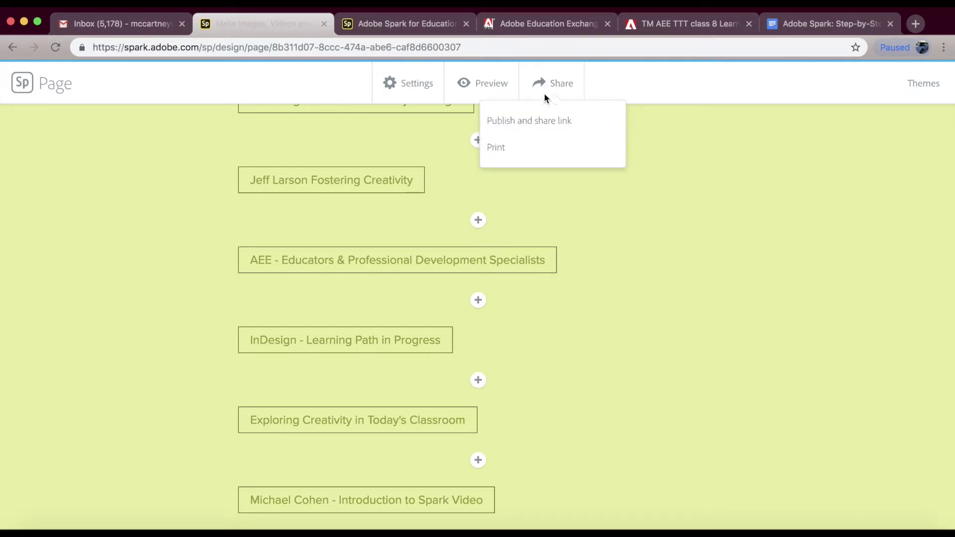
Publish the page, update its link with the latest changes, and copy the shareable link.
click(539, 125)
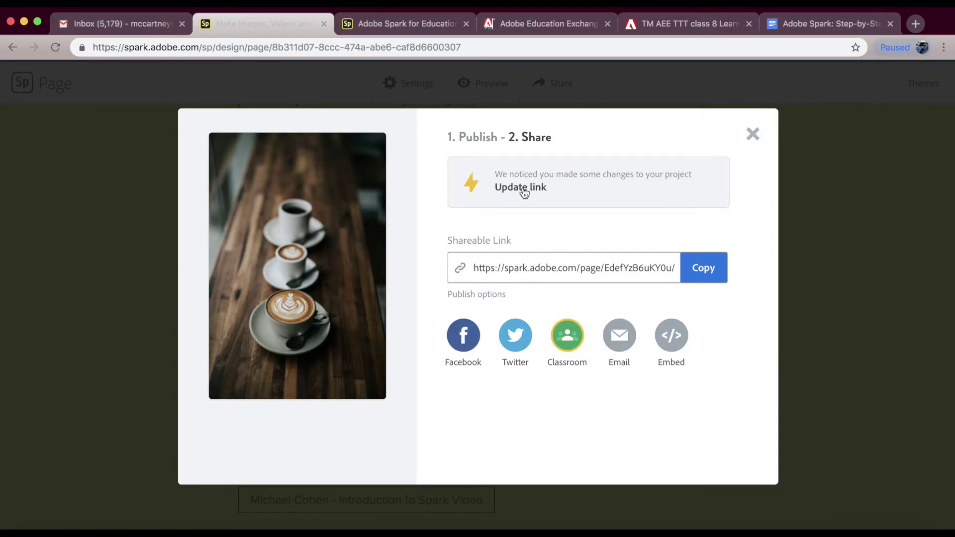
click(516, 193)
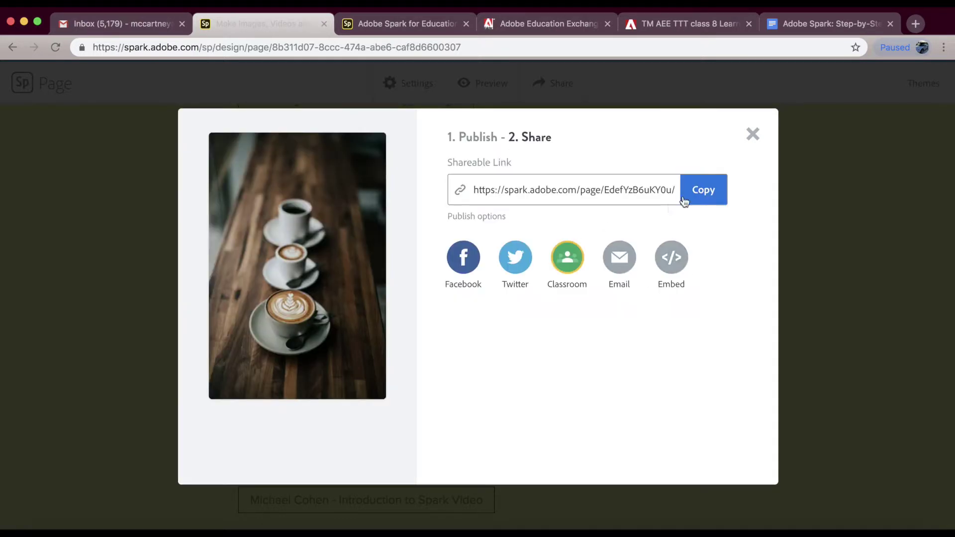
click(695, 201)
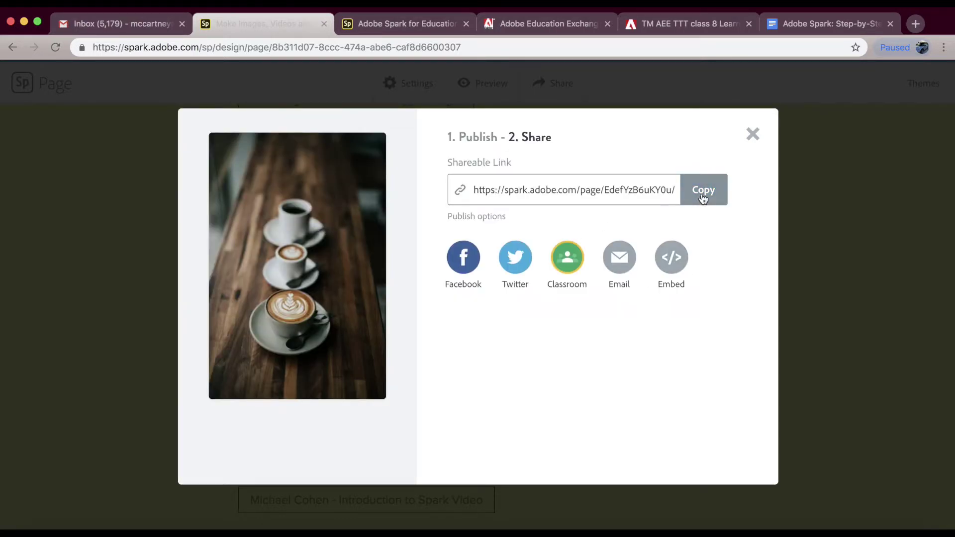
click(704, 199)
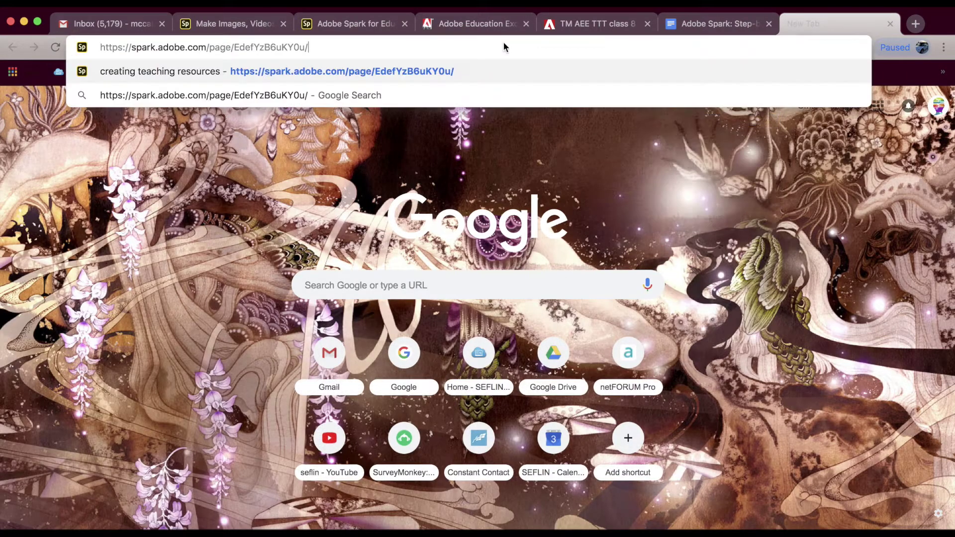
Load the pasted shareable link in the new Chrome tab.
key(Return)
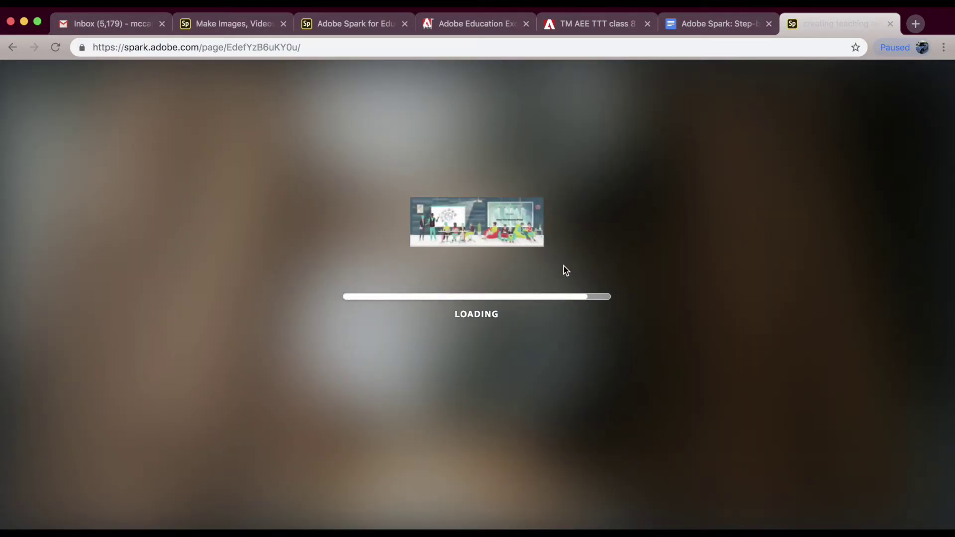
Scroll through the published page's title, photo grid and link buttons.
scroll(563, 266, down, 3)
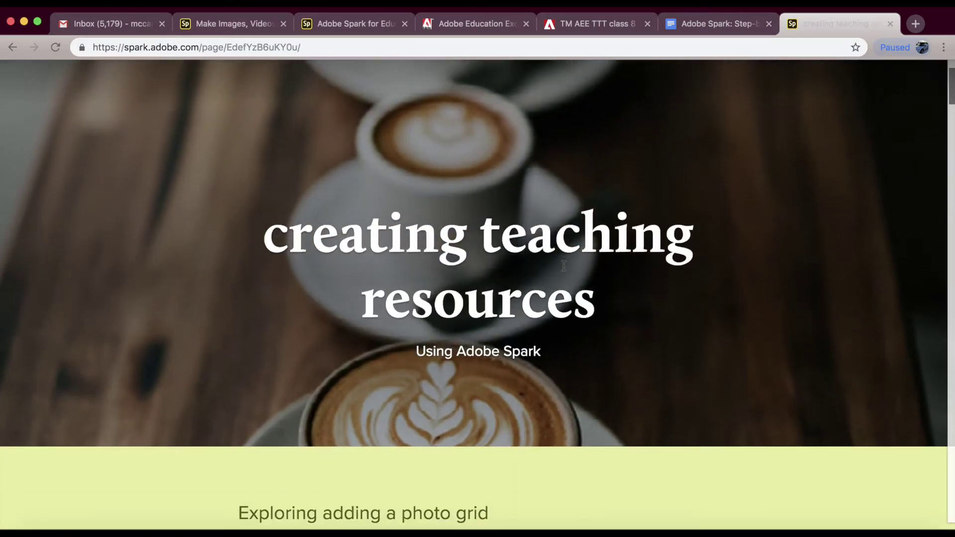
scroll(563, 267, down, 15)
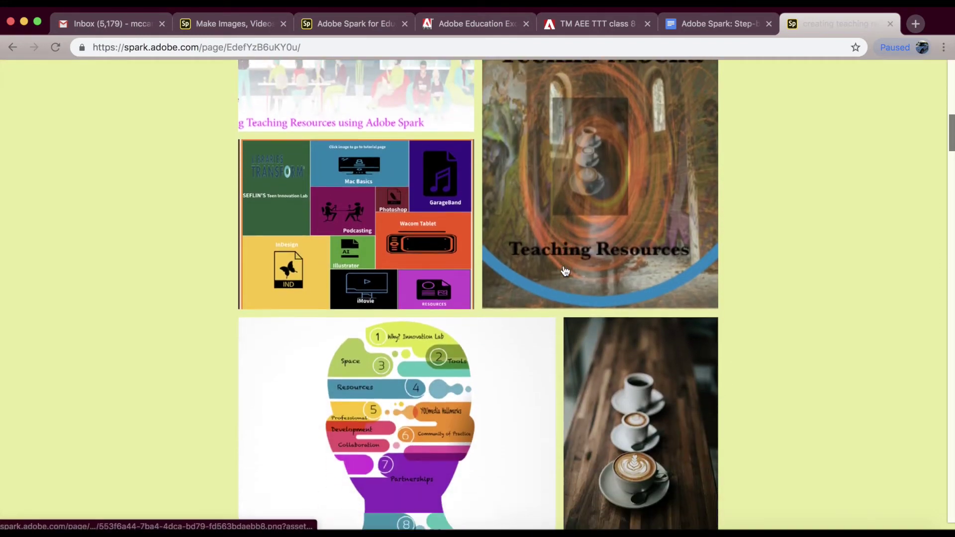
scroll(565, 271, down, 15)
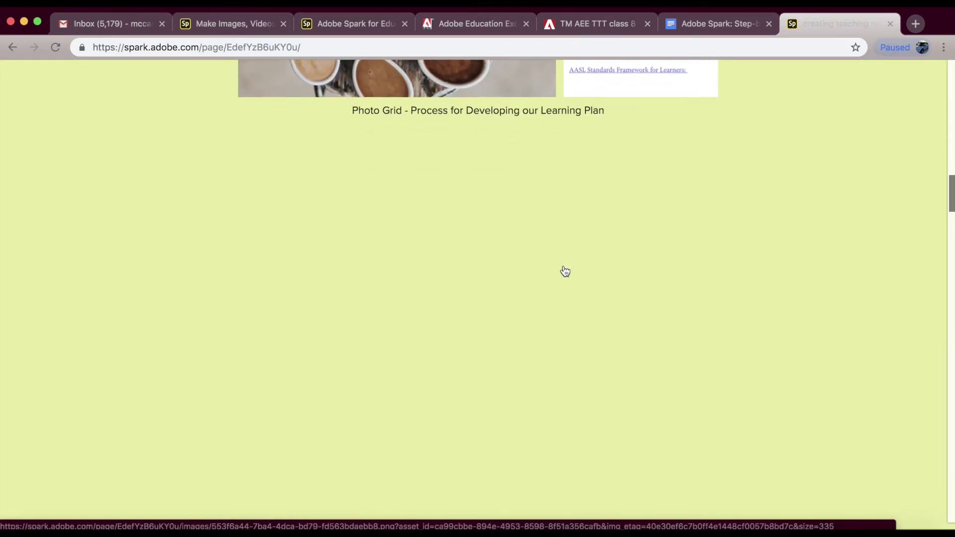
scroll(565, 271, down, 6)
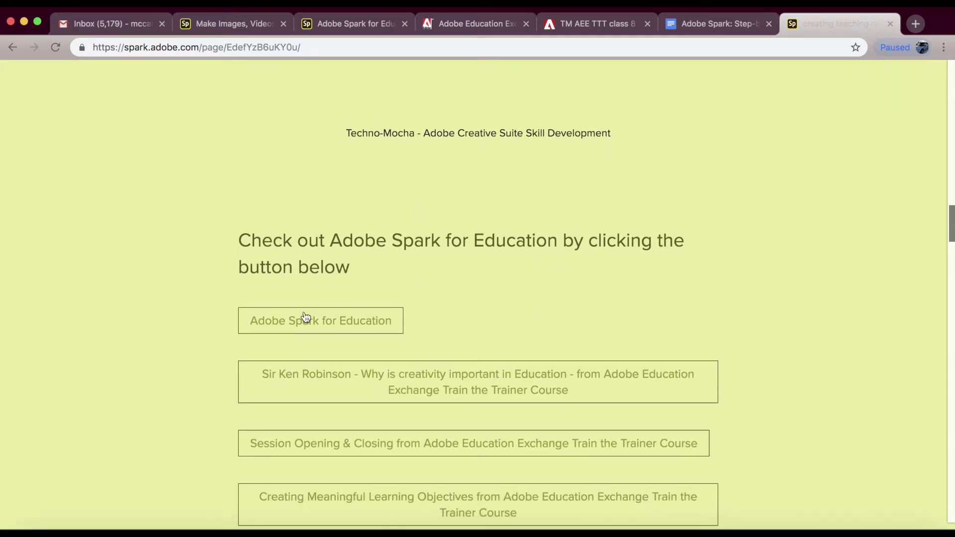
scroll(326, 323, down, 4)
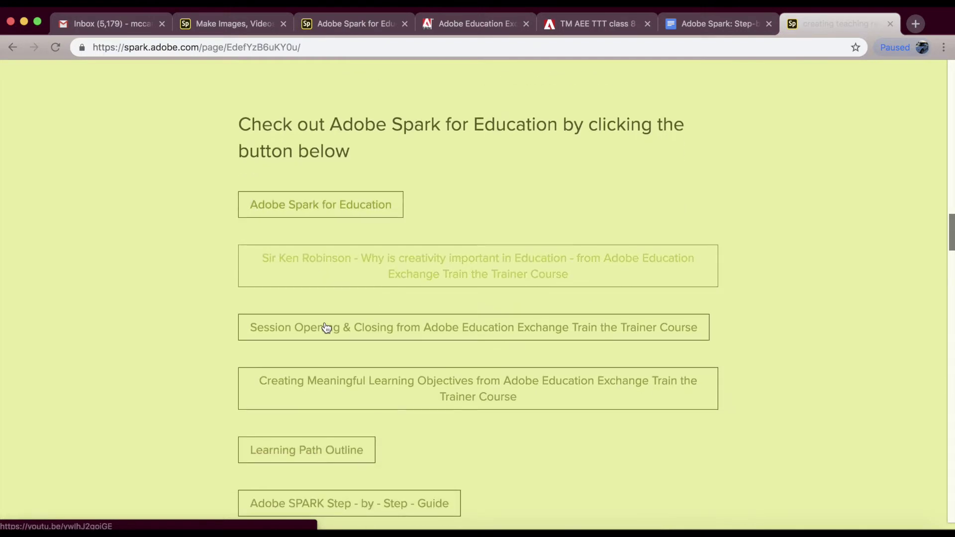
scroll(326, 328, down, 3)
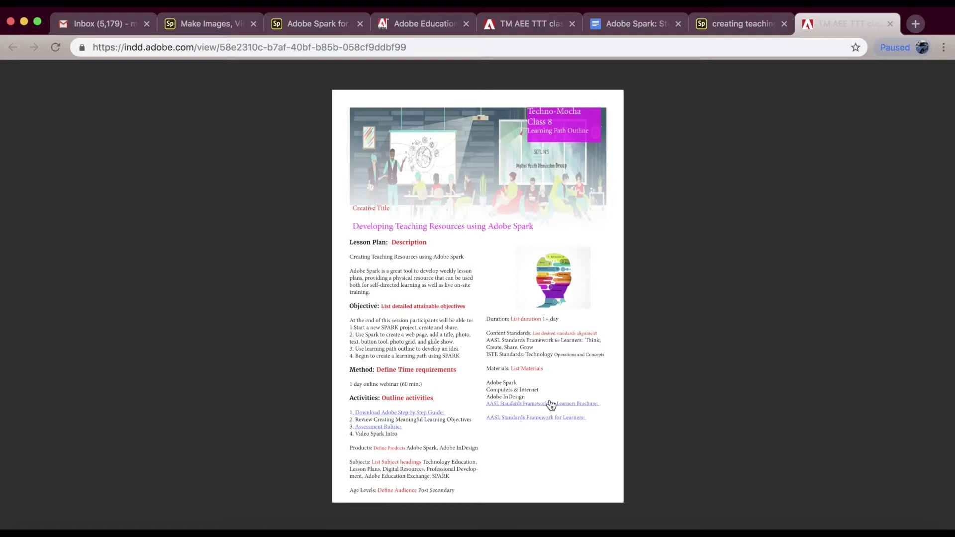
Switch back to the published Spark page's tab and scroll up.
click(739, 25)
scroll(357, 311, up, 1)
View the Creating Meaningful Learning Objectives Vimeo video, then return to the published Spark page.
scroll(359, 311, up, 3)
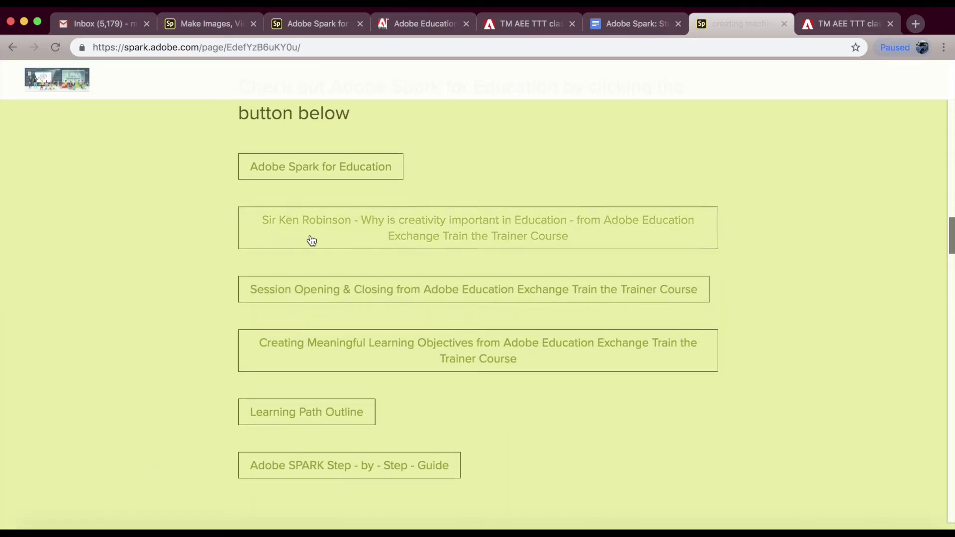
scroll(367, 245, up, 3)
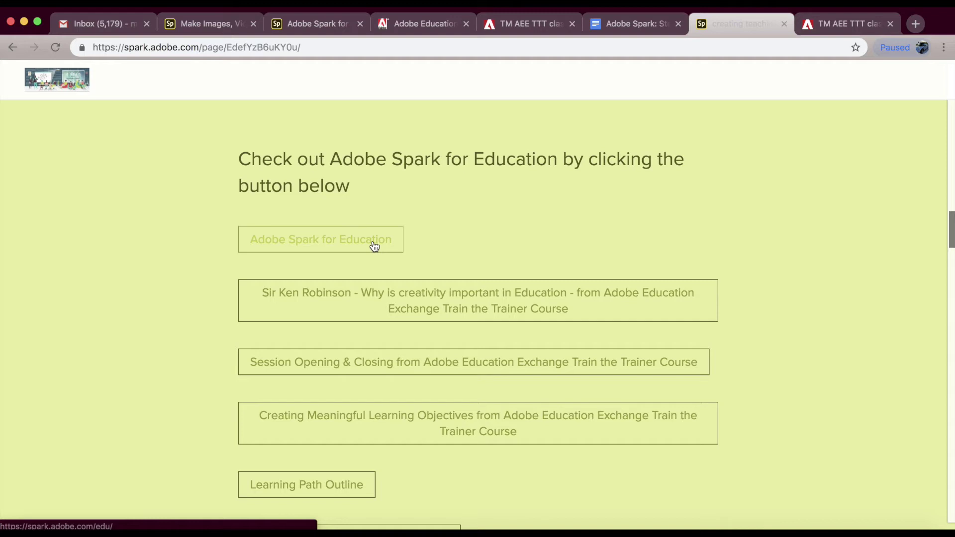
scroll(374, 245, down, 2)
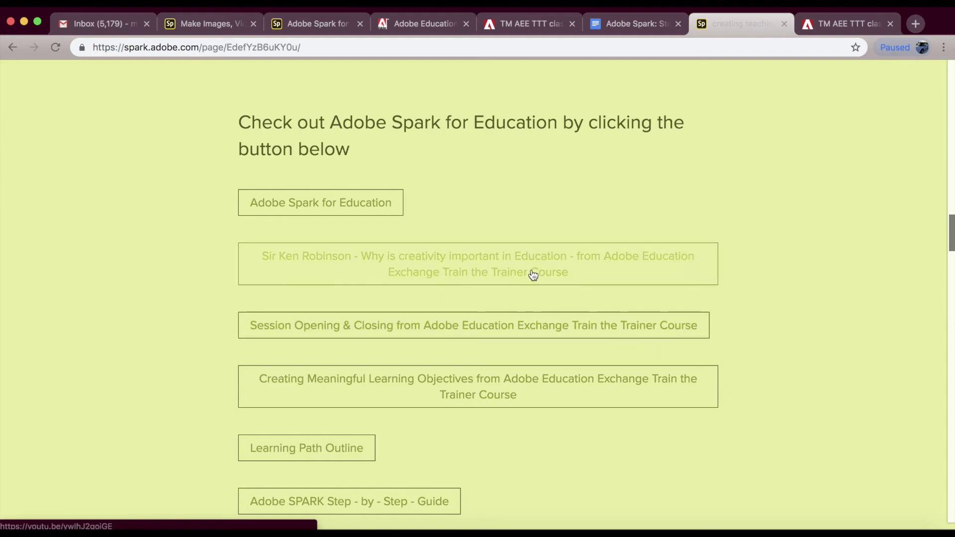
scroll(533, 275, down, 1)
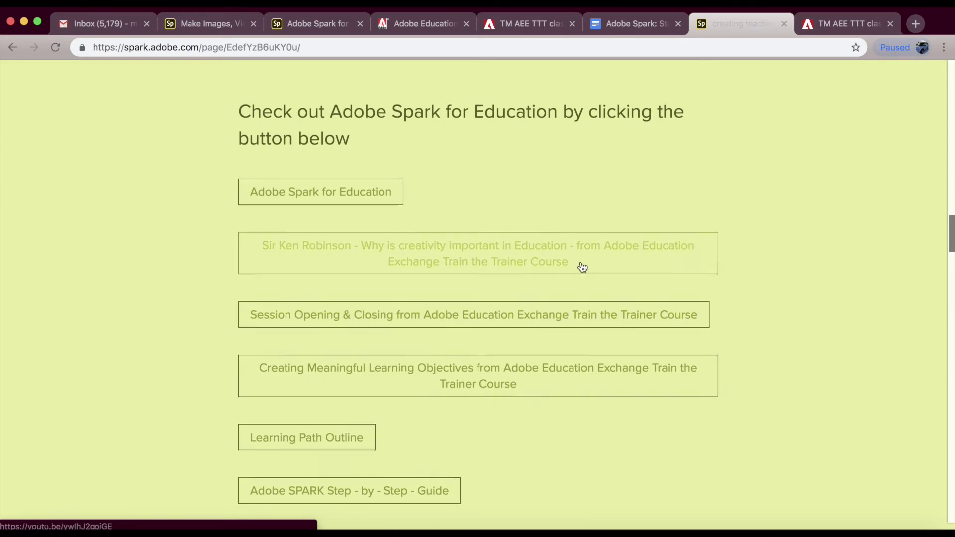
scroll(580, 267, down, 3)
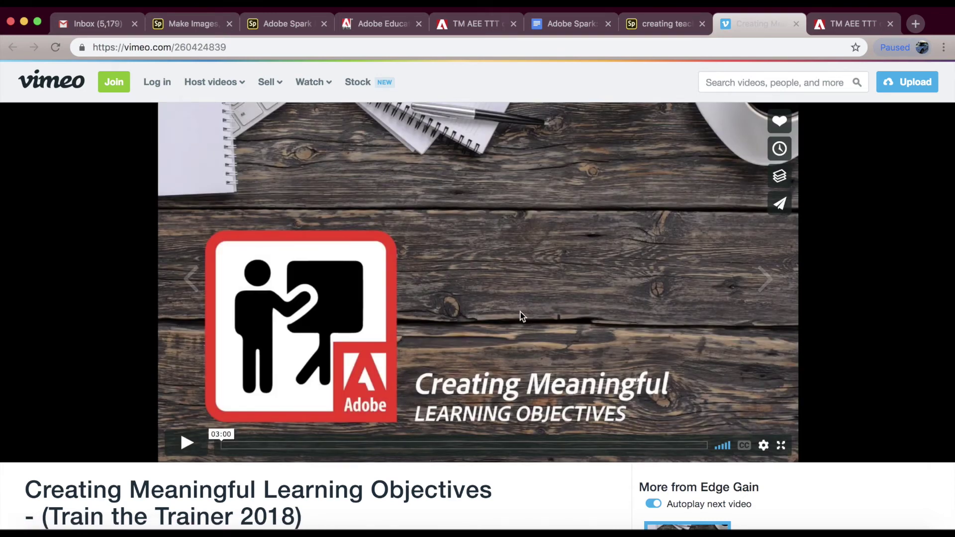
click(655, 25)
scroll(554, 363, down, 5)
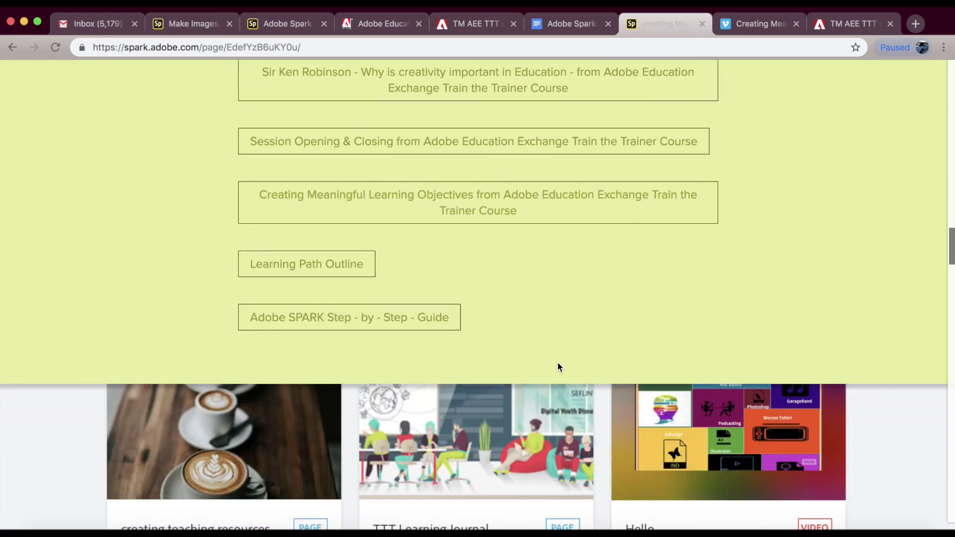